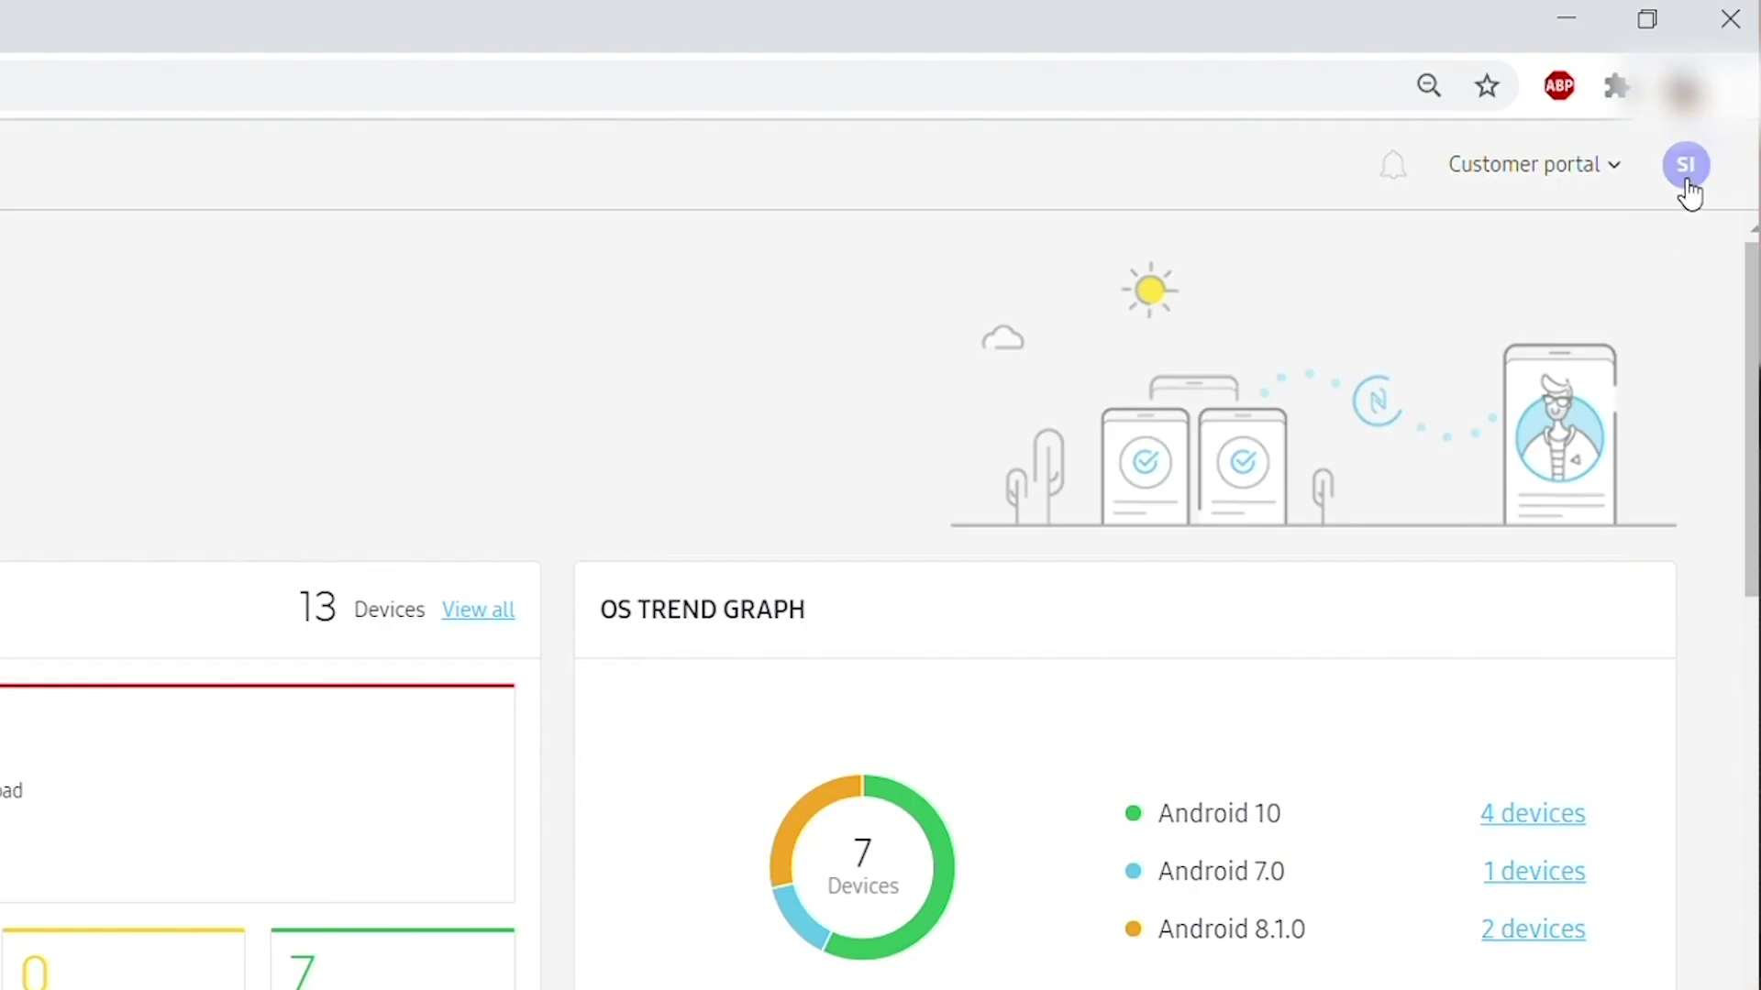
- Copy the customer ID from the account menu, review the 11-device list, then go to Campaigns
{"action": "left_click", "coordinate": [1687, 167]}
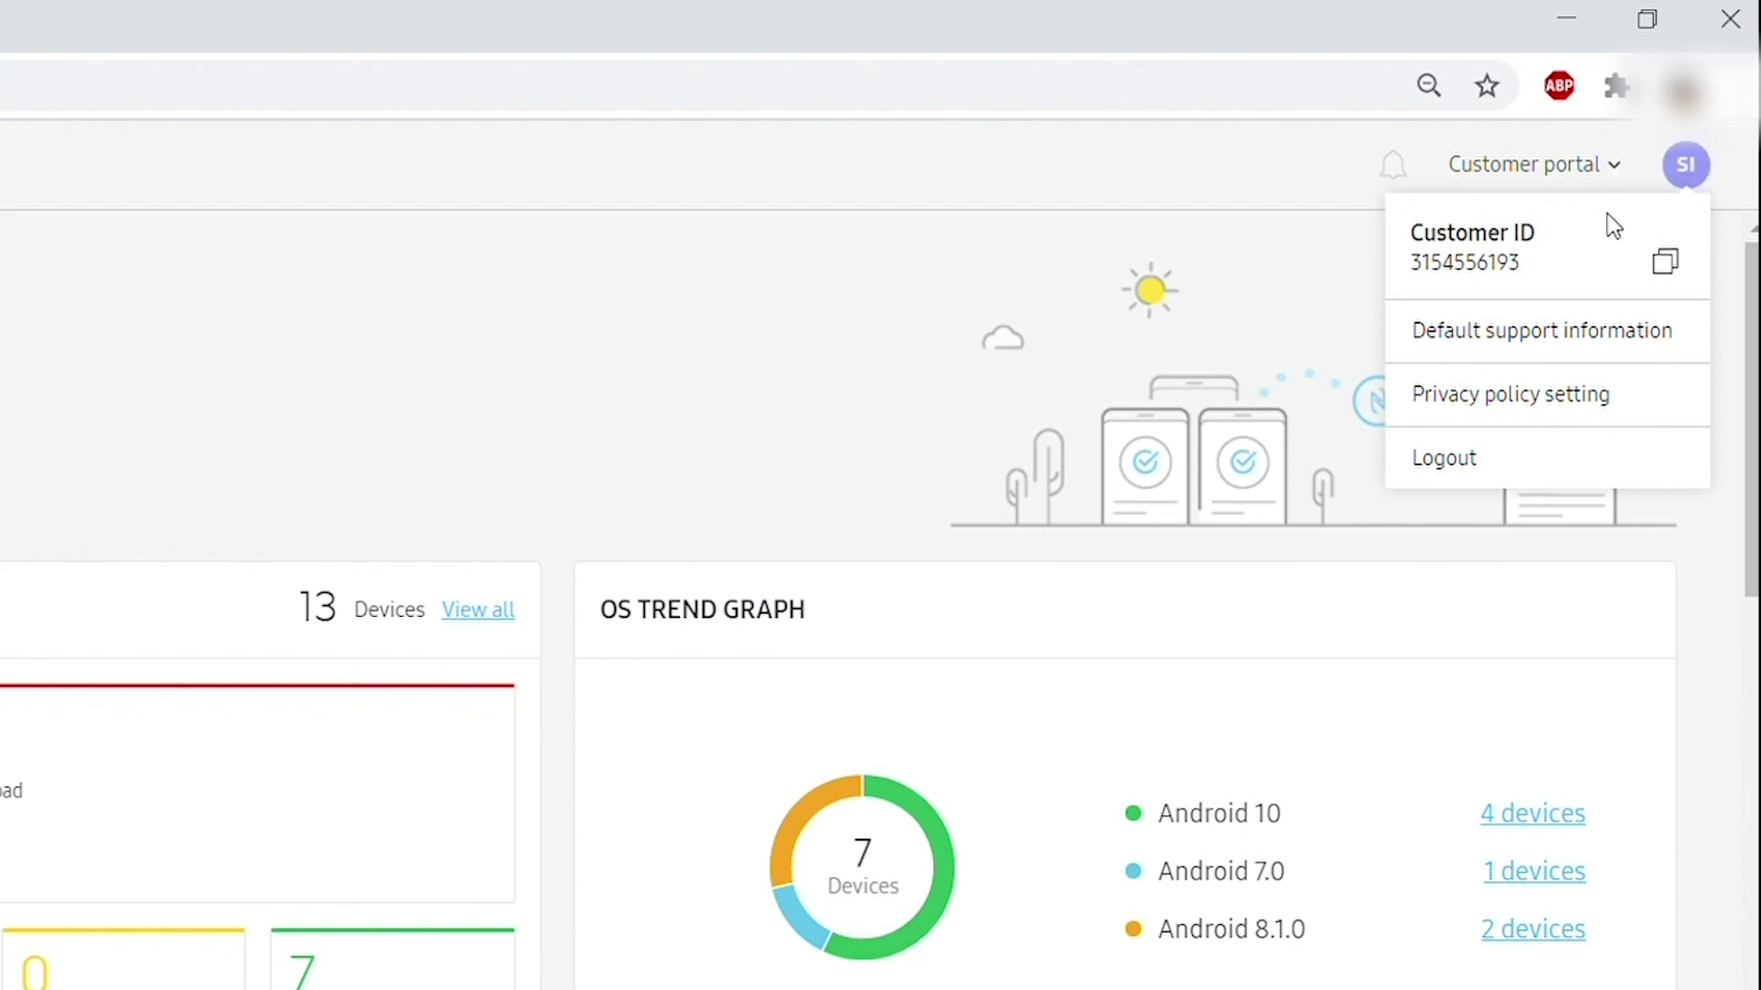
{"action": "left_click", "coordinate": [1667, 268]}
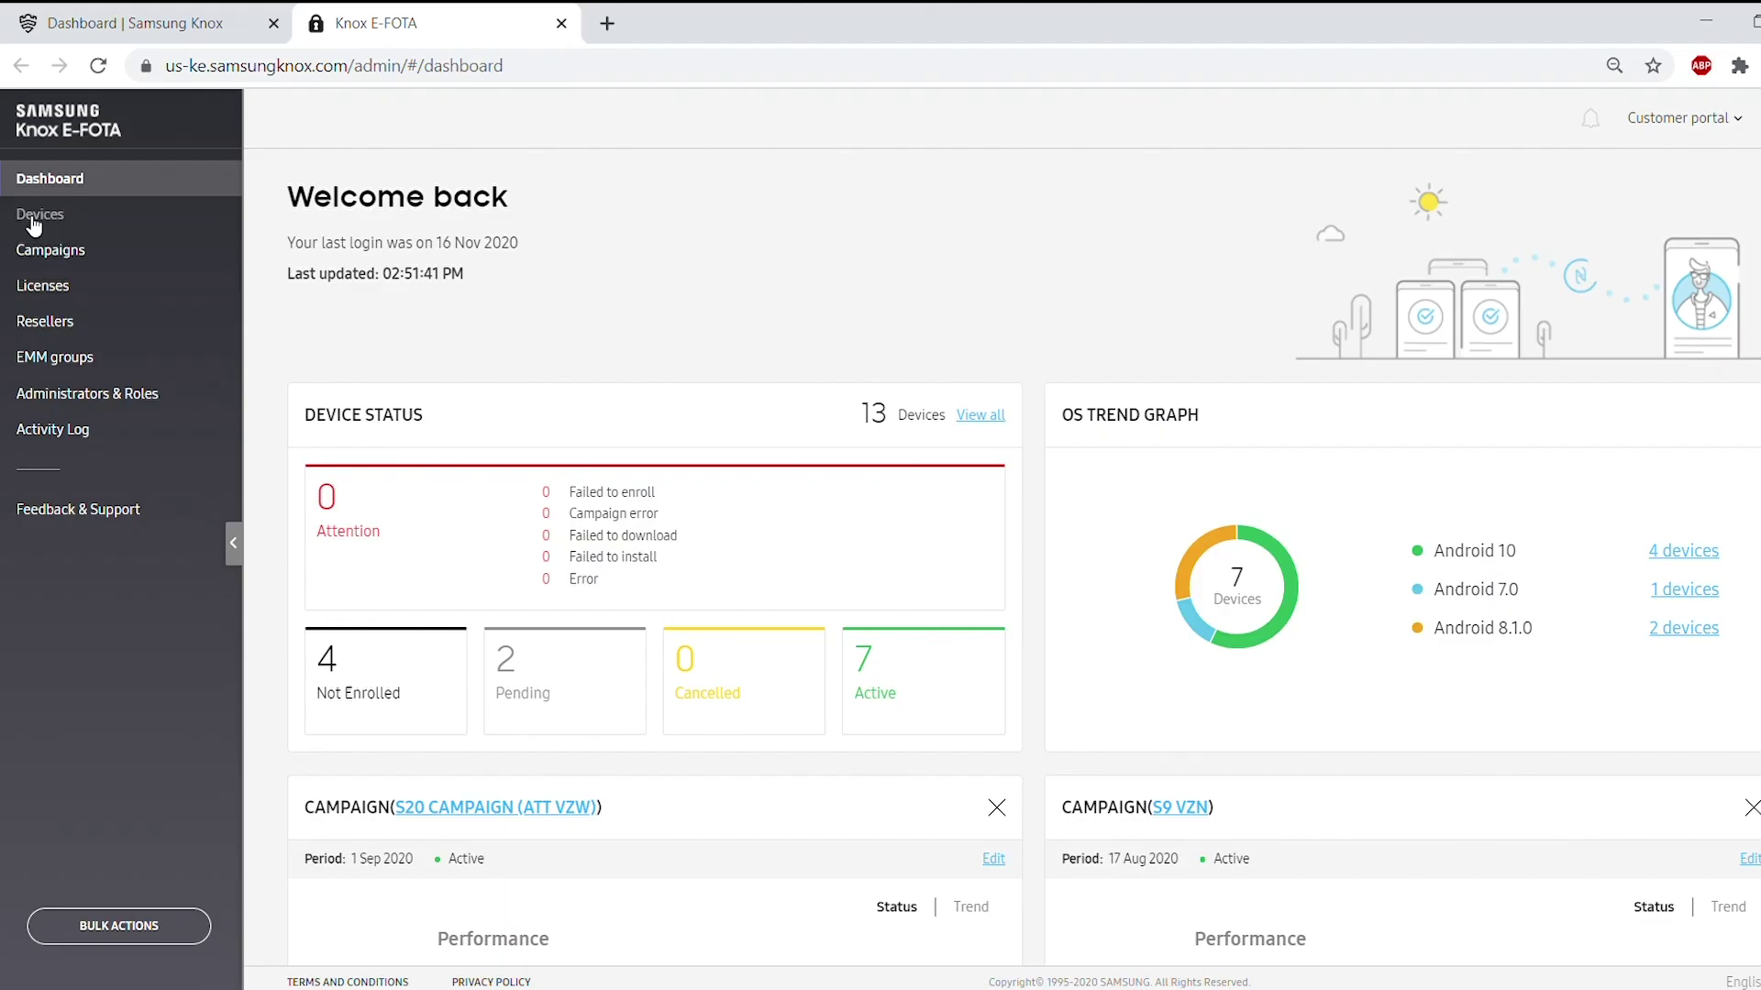
{"action": "left_click", "coordinate": [34, 220]}
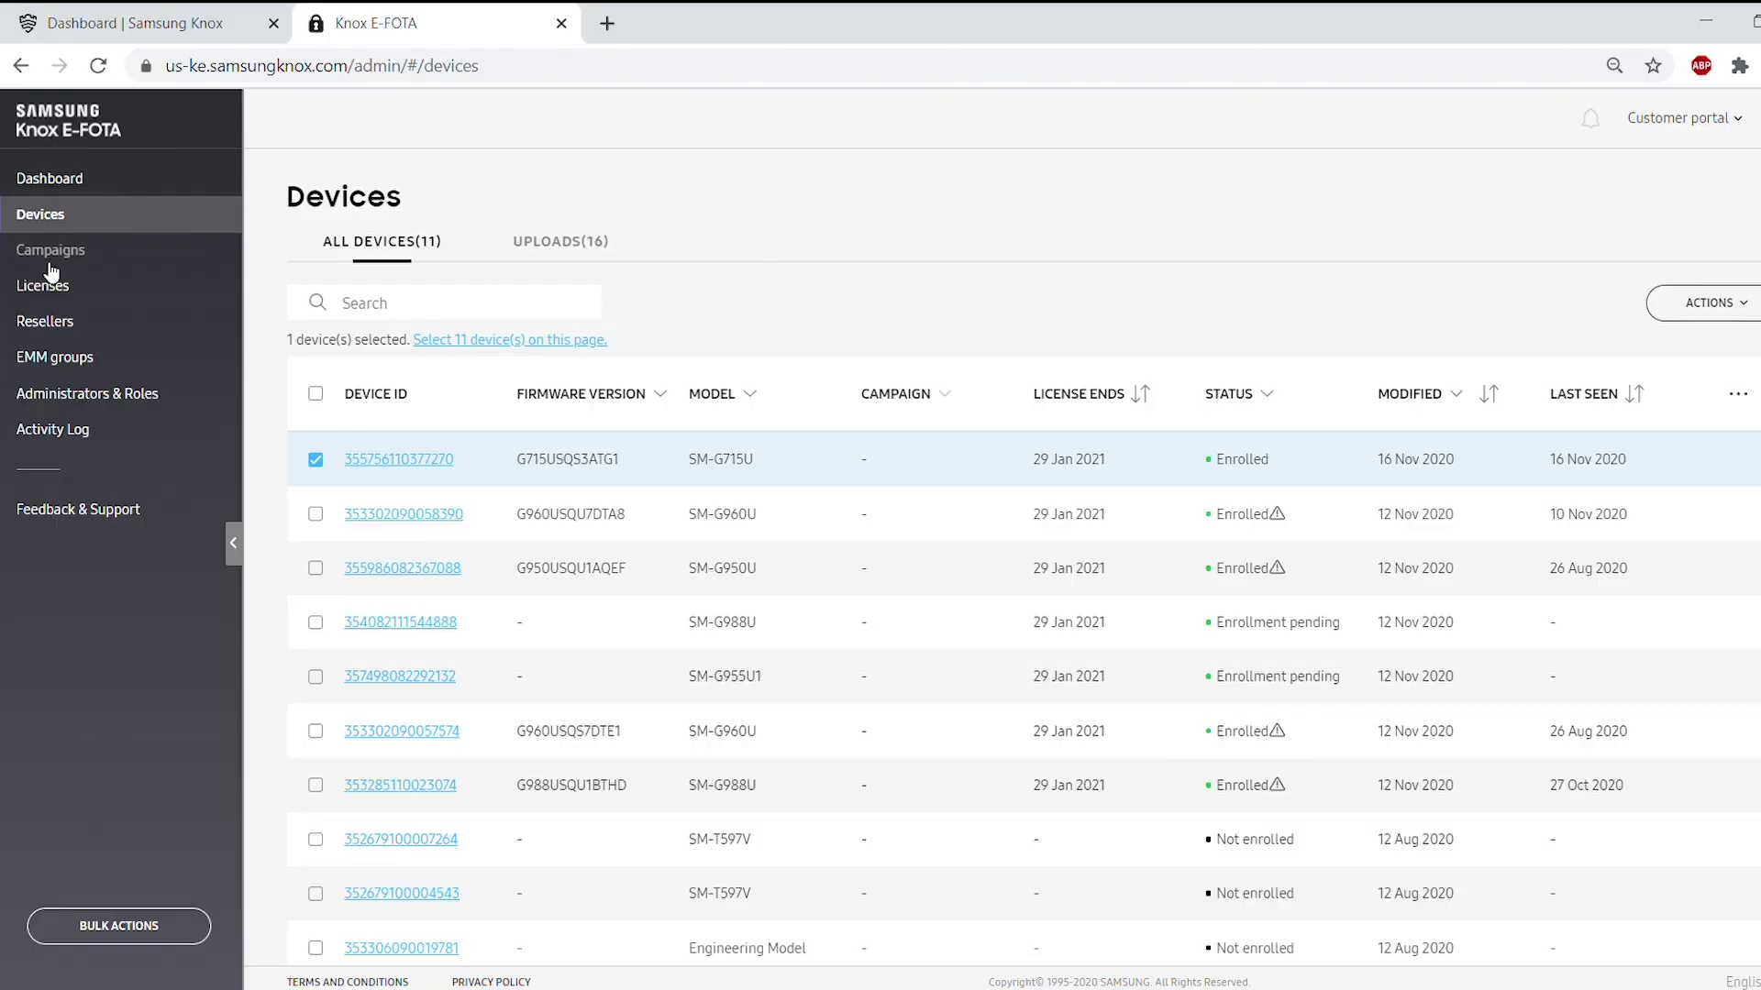
{"action": "left_click", "coordinate": [48, 261]}
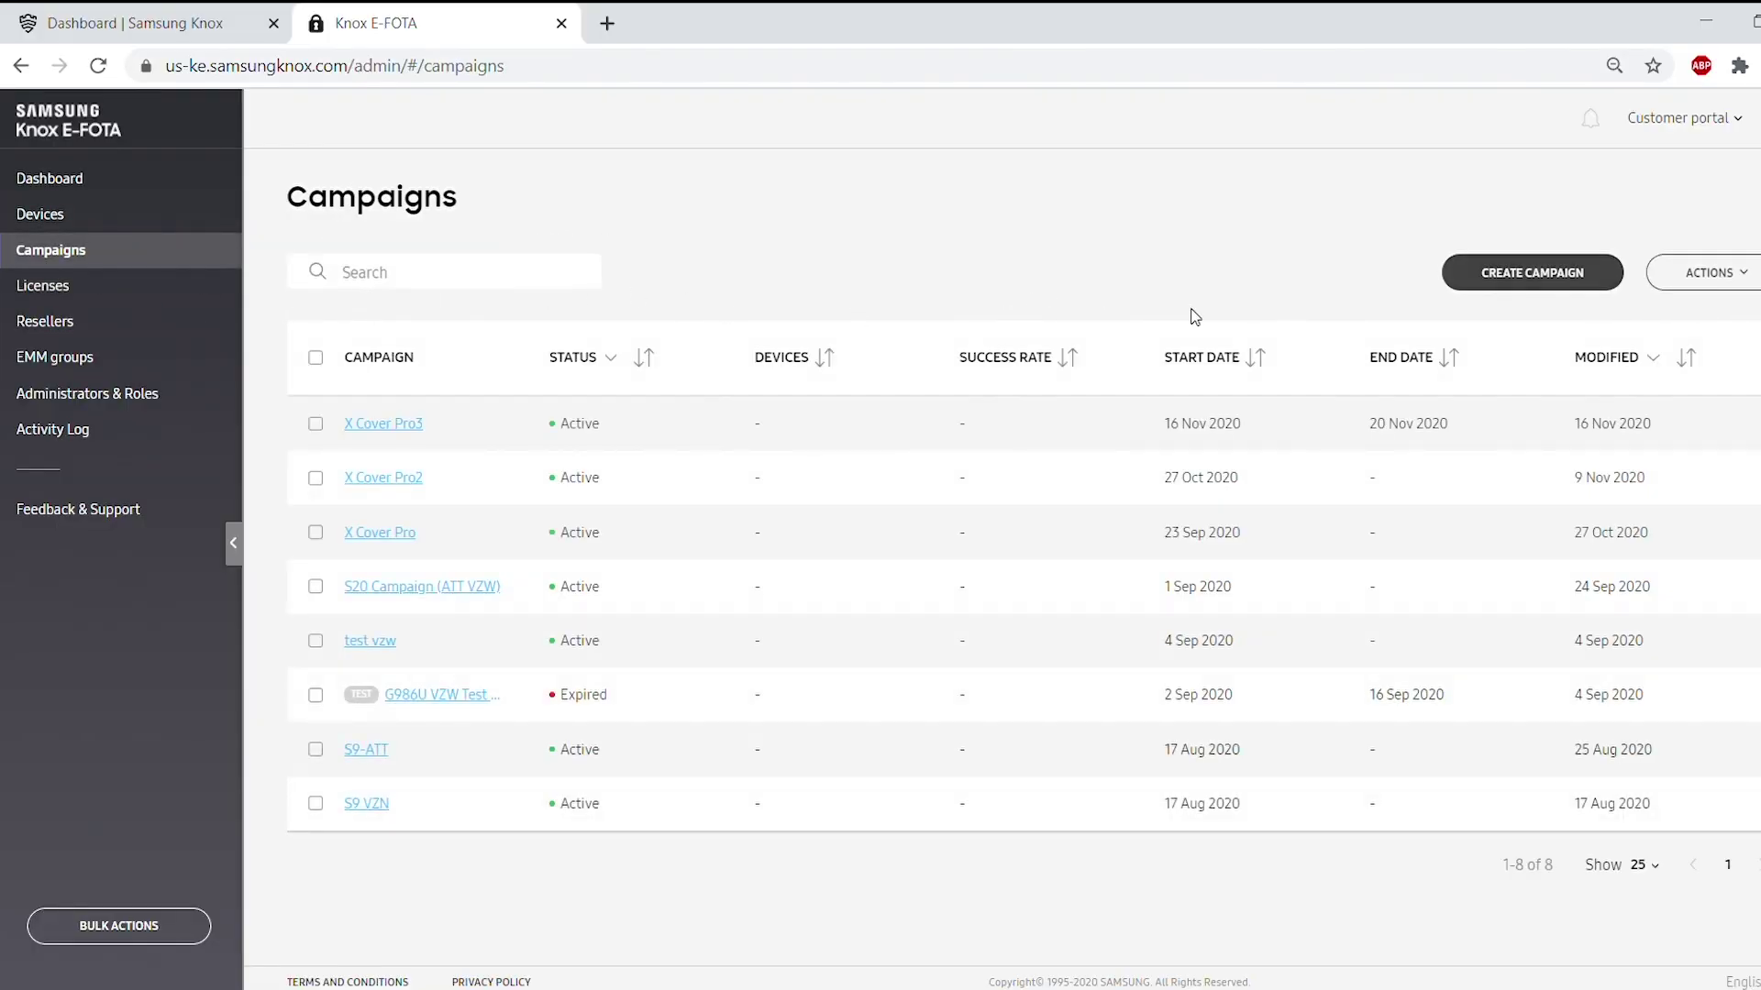
- Create a new campaign named XCP with end date 20 Nov 2020 in Pacific Time
{"action": "left_click", "coordinate": [1571, 278]}
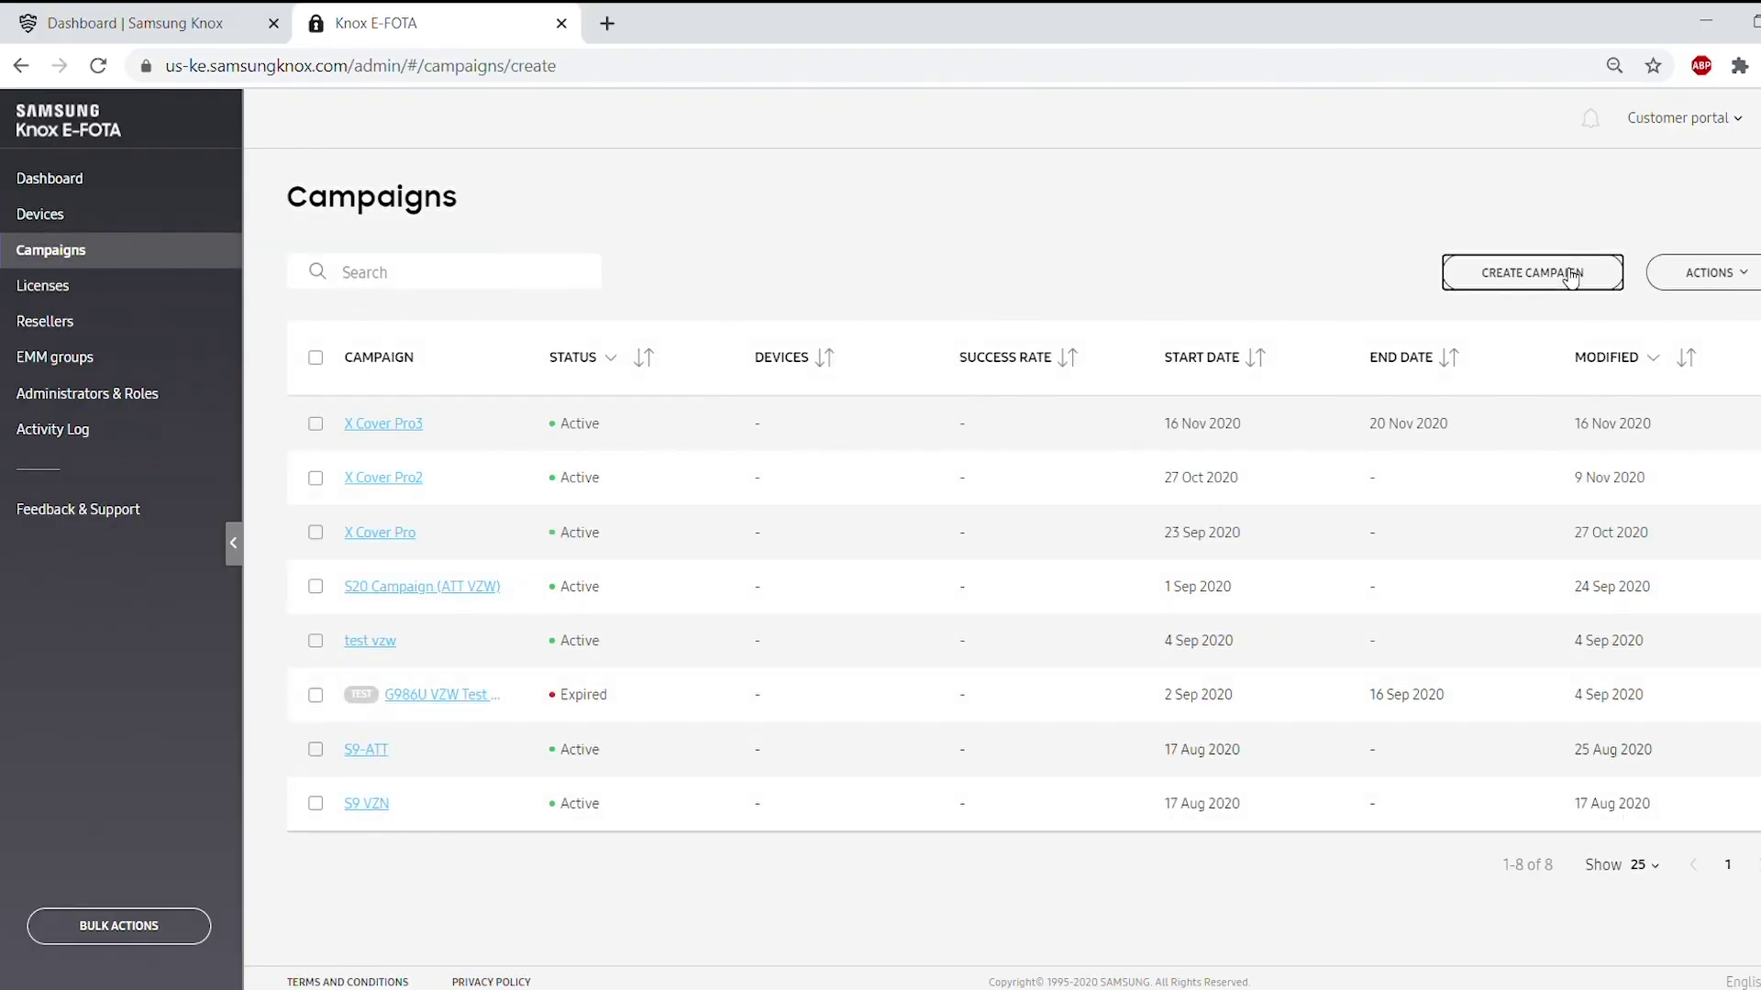
{"action": "left_click", "coordinate": [385, 290]}
{"action": "type", "text": "XCP"}
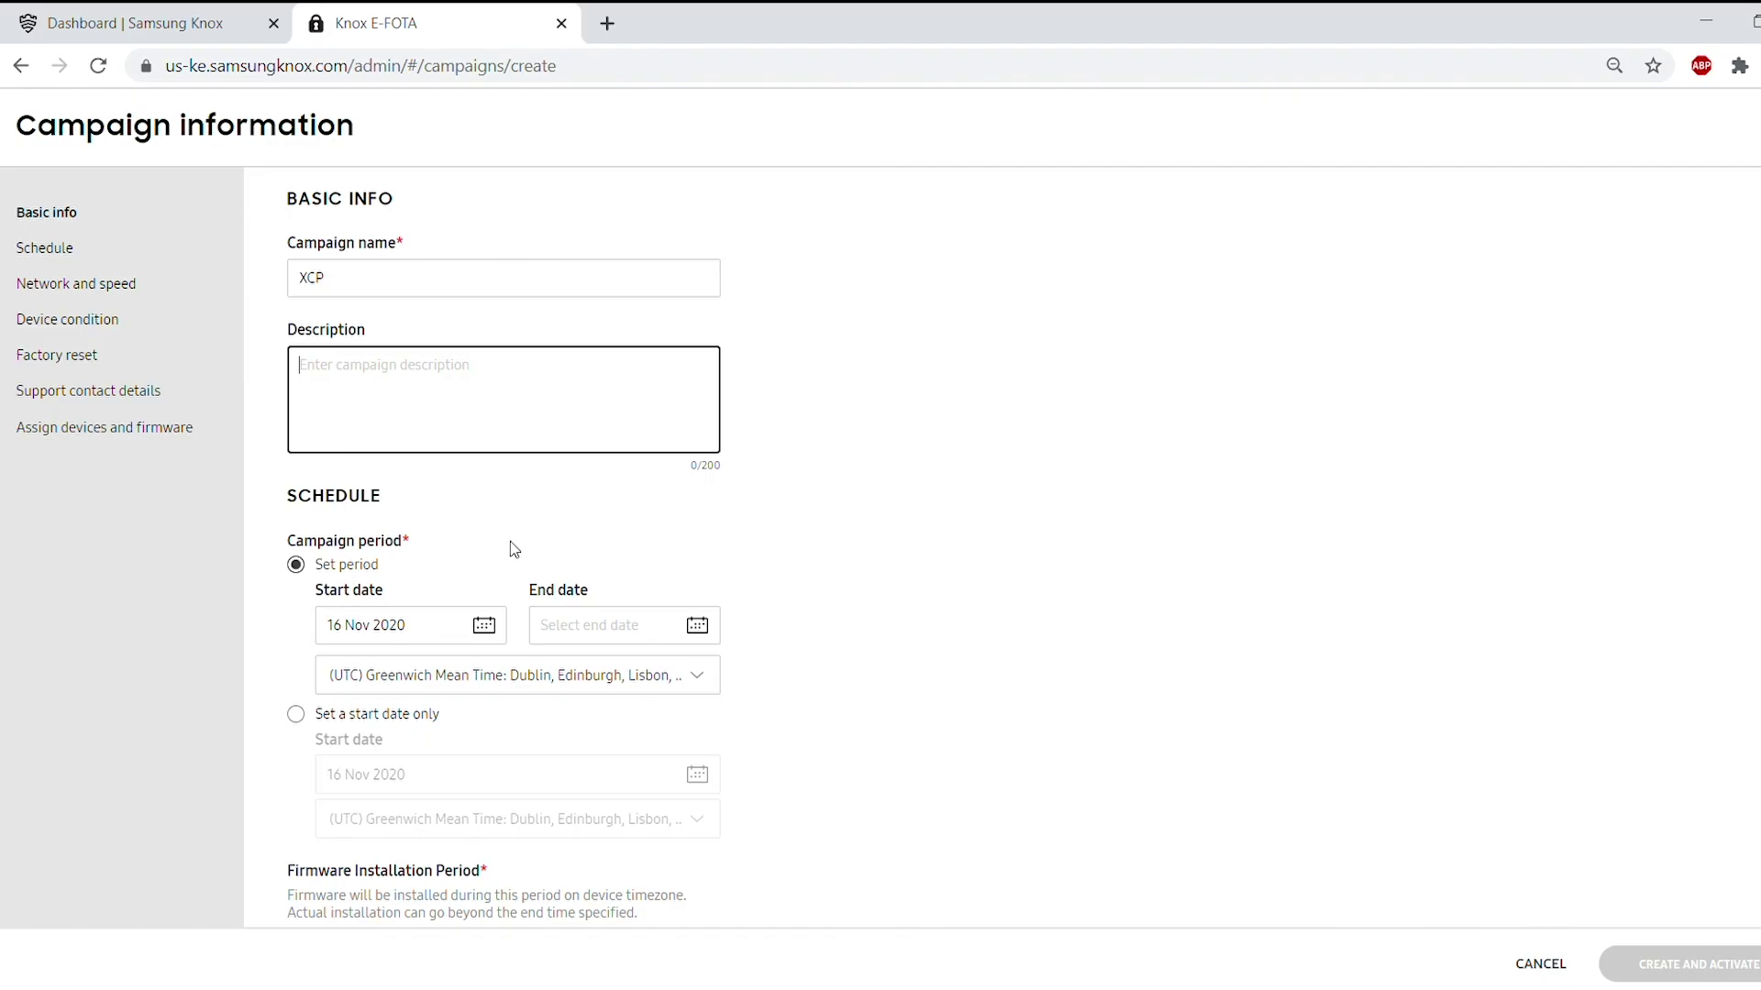
{"action": "left_click", "coordinate": [697, 625]}
{"action": "left_click", "coordinate": [777, 848]}
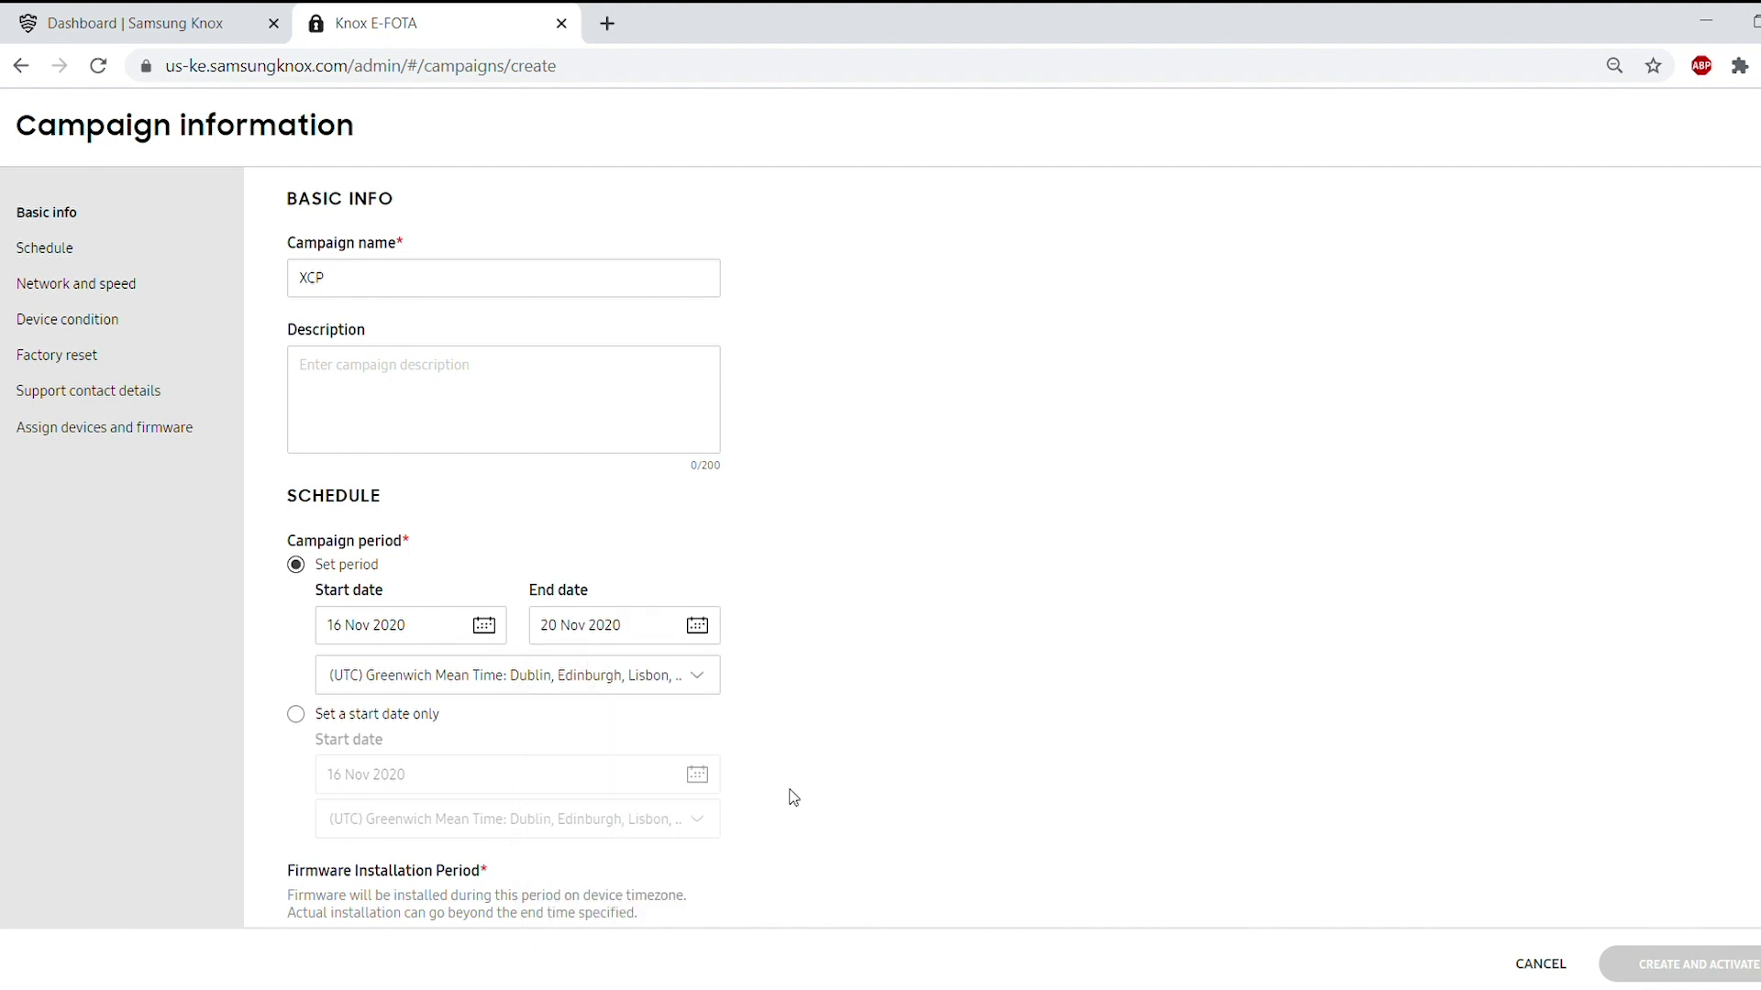
{"action": "left_click", "coordinate": [530, 684]}
{"action": "left_click", "coordinate": [604, 851]}
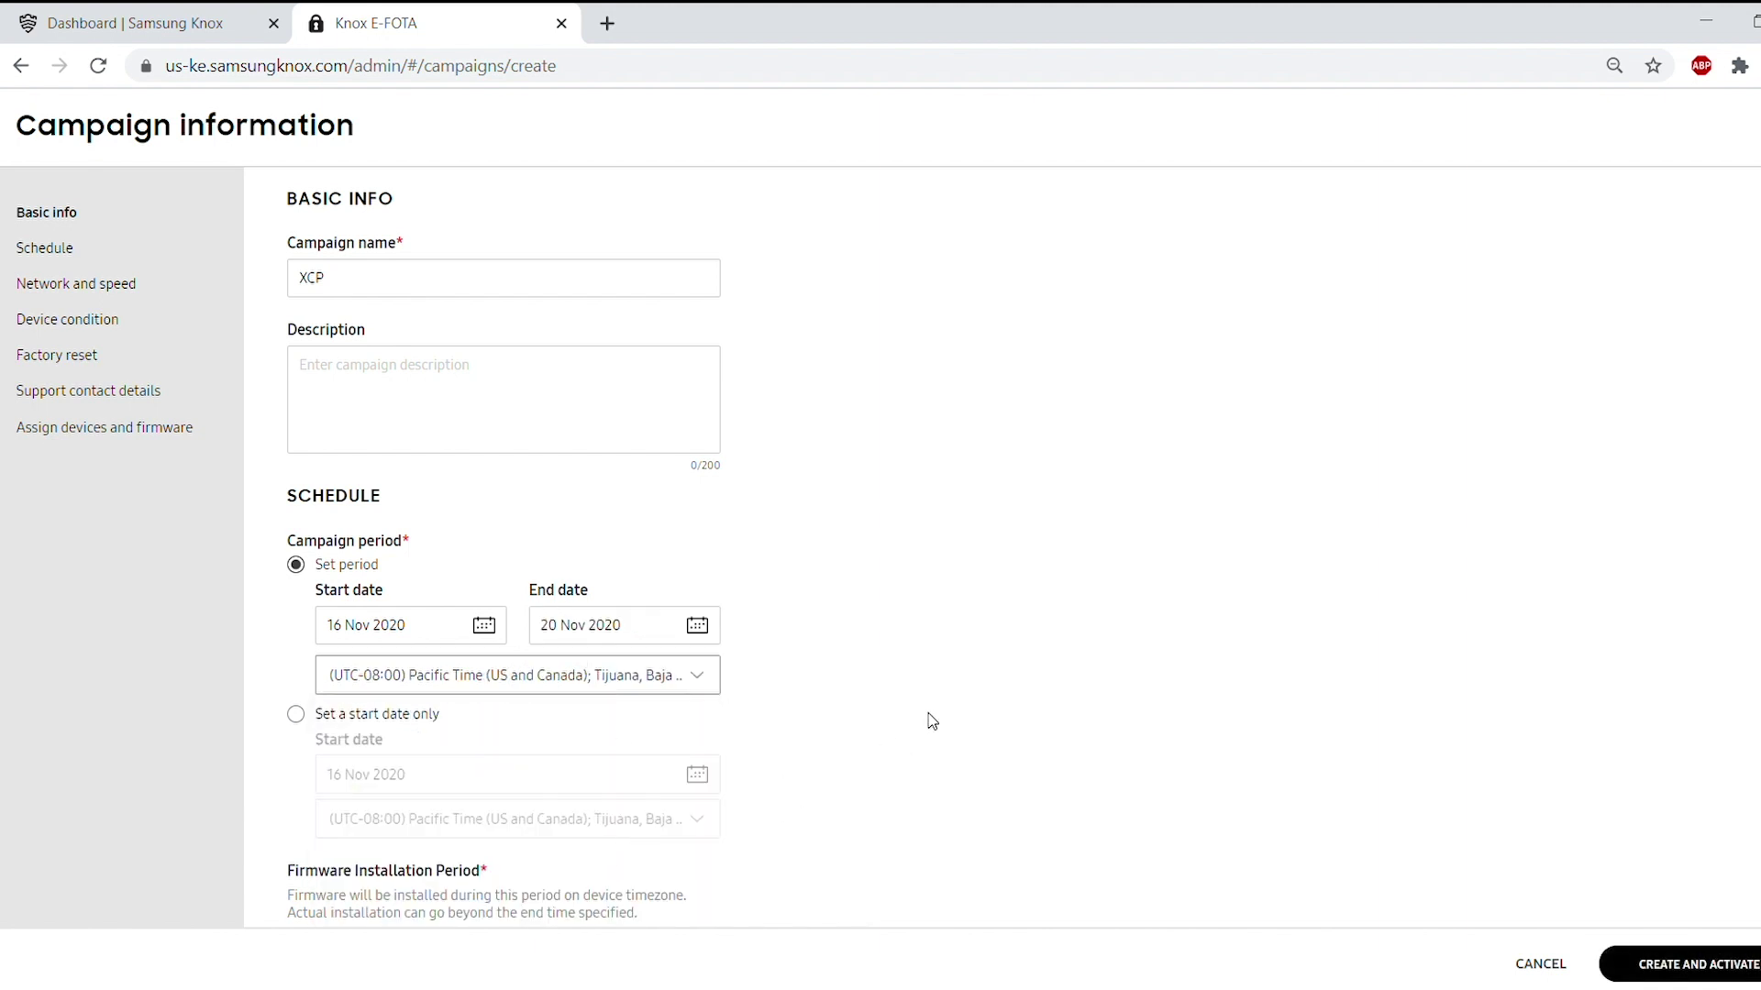
- Schedule it with a start date only, installation ending at hour 23, and adjust postpone-installation options
{"action": "scroll", "coordinate": [955, 694], "scroll_direction": "down", "scroll_amount": 1}
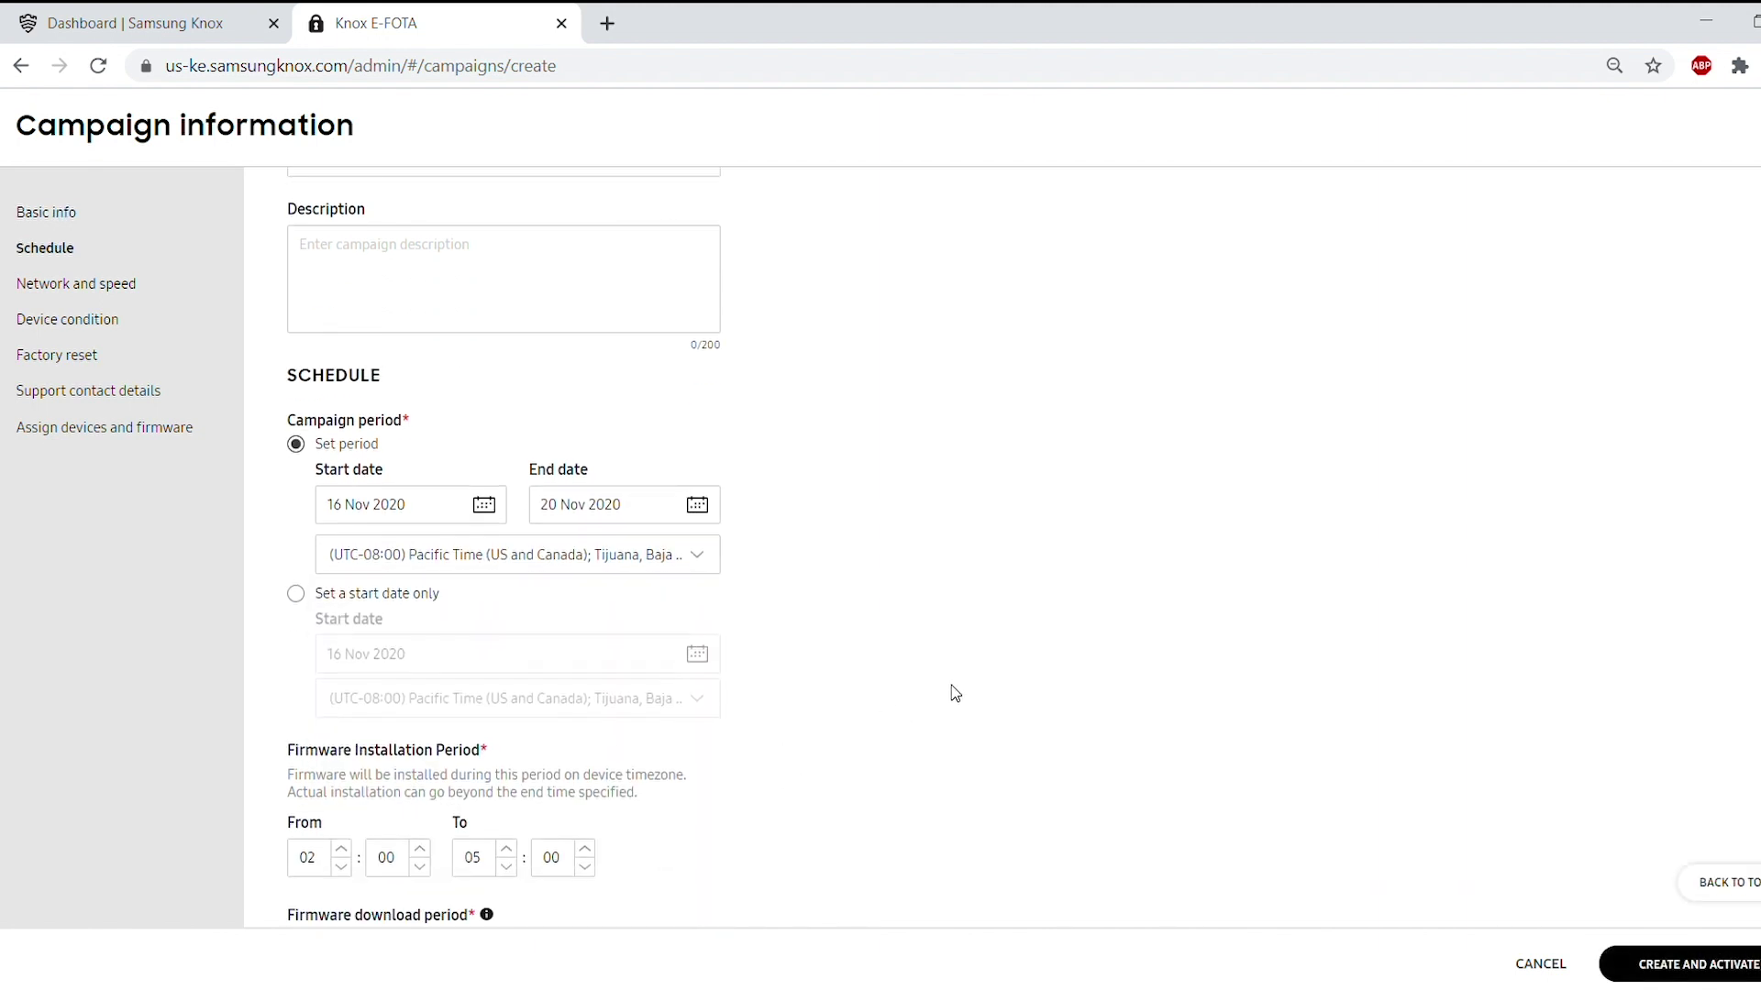
{"action": "scroll", "coordinate": [946, 689], "scroll_direction": "down", "scroll_amount": 1}
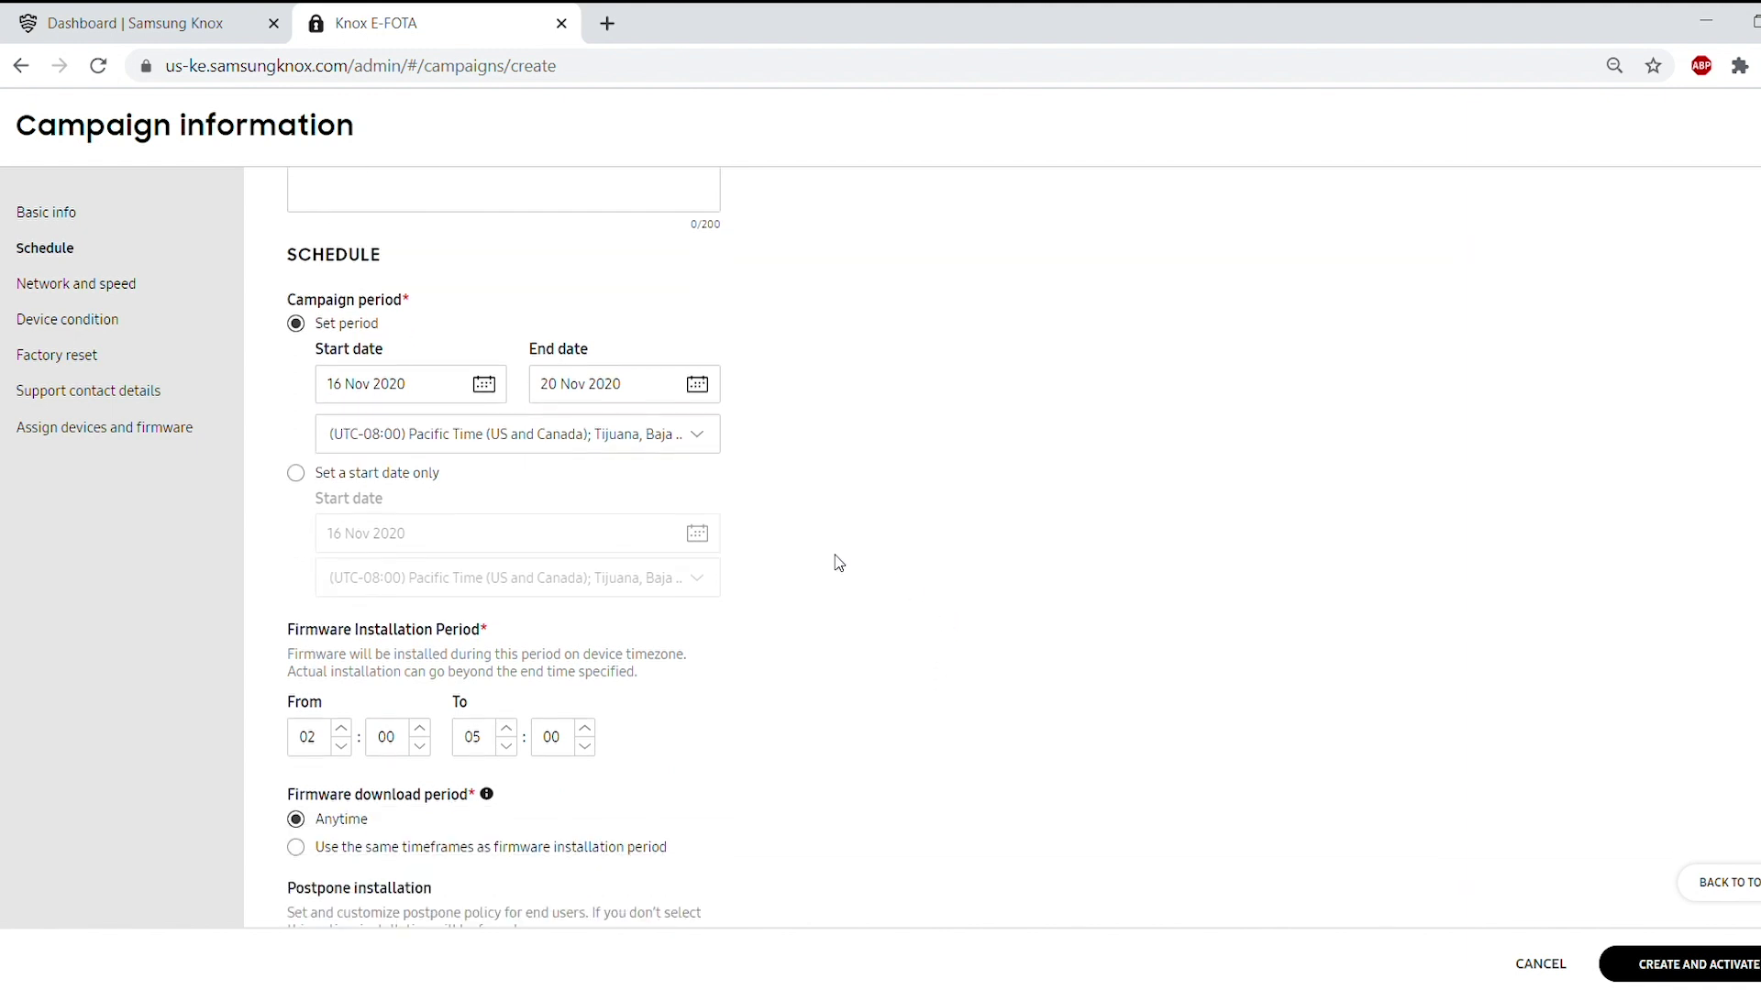
{"action": "left_click", "coordinate": [292, 475]}
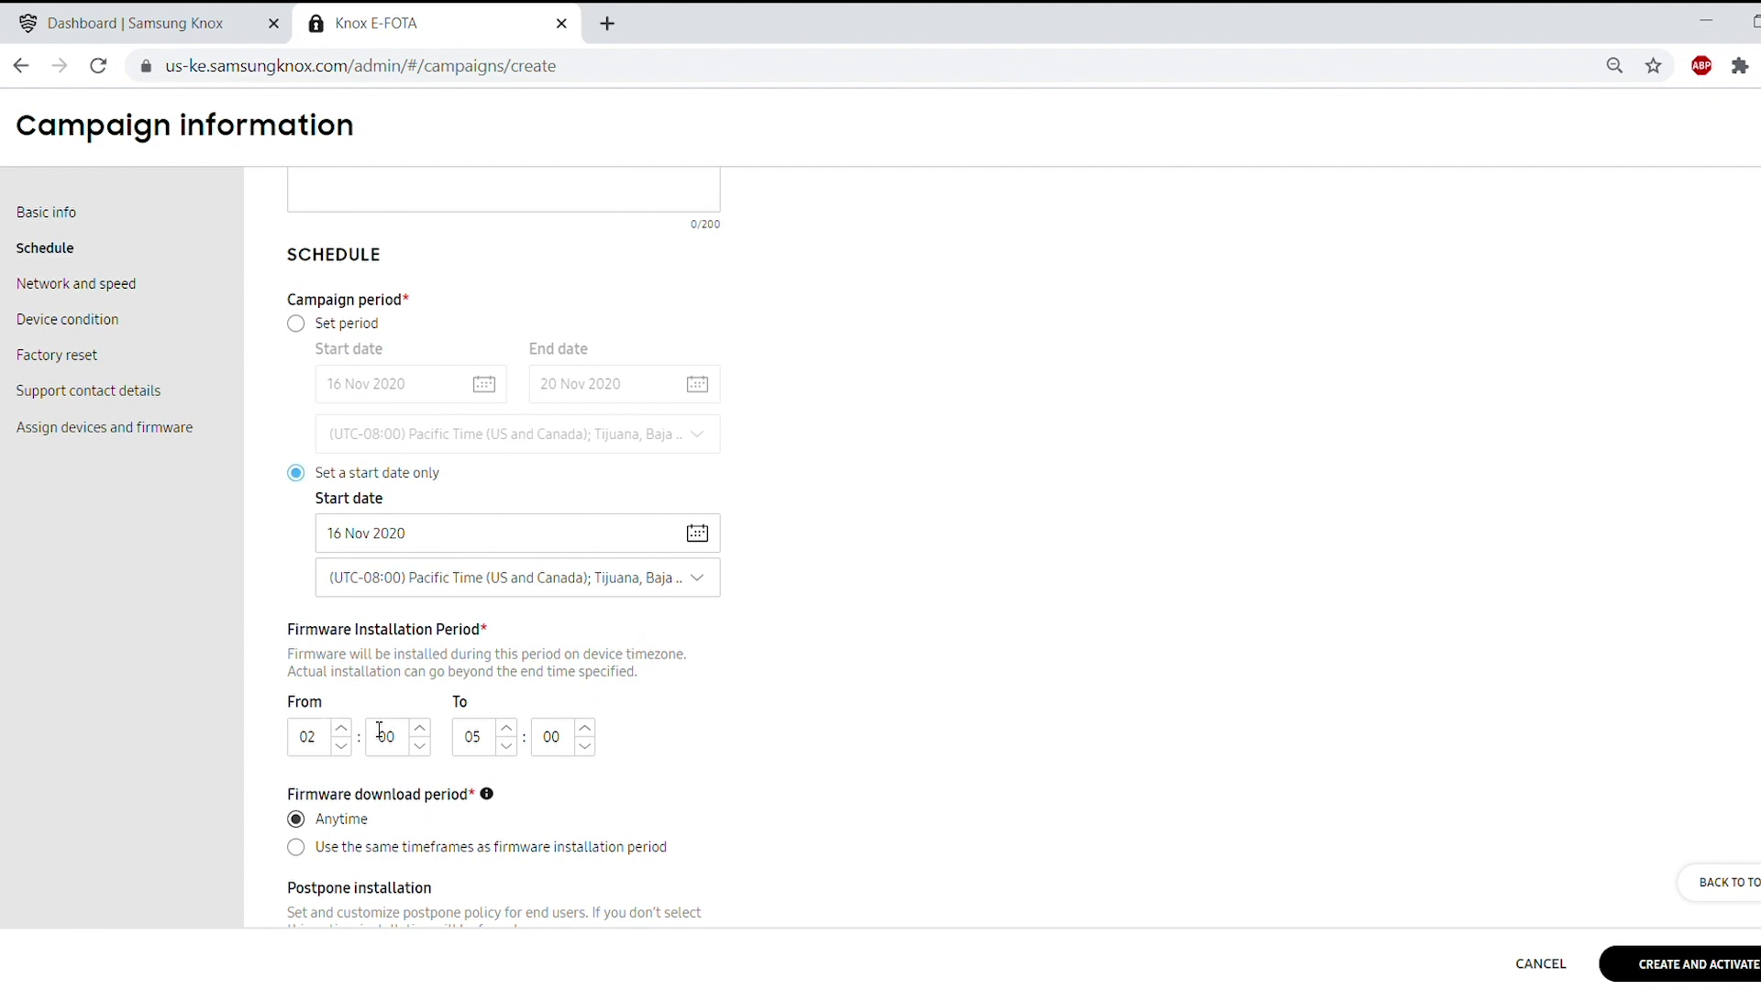
{"action": "left_click", "coordinate": [472, 736]}
{"action": "type", "text": "23"}
{"action": "scroll", "coordinate": [323, 657], "scroll_direction": "down", "scroll_amount": 3}
{"action": "left_click", "coordinate": [293, 631]}
{"action": "left_click", "coordinate": [392, 634]}
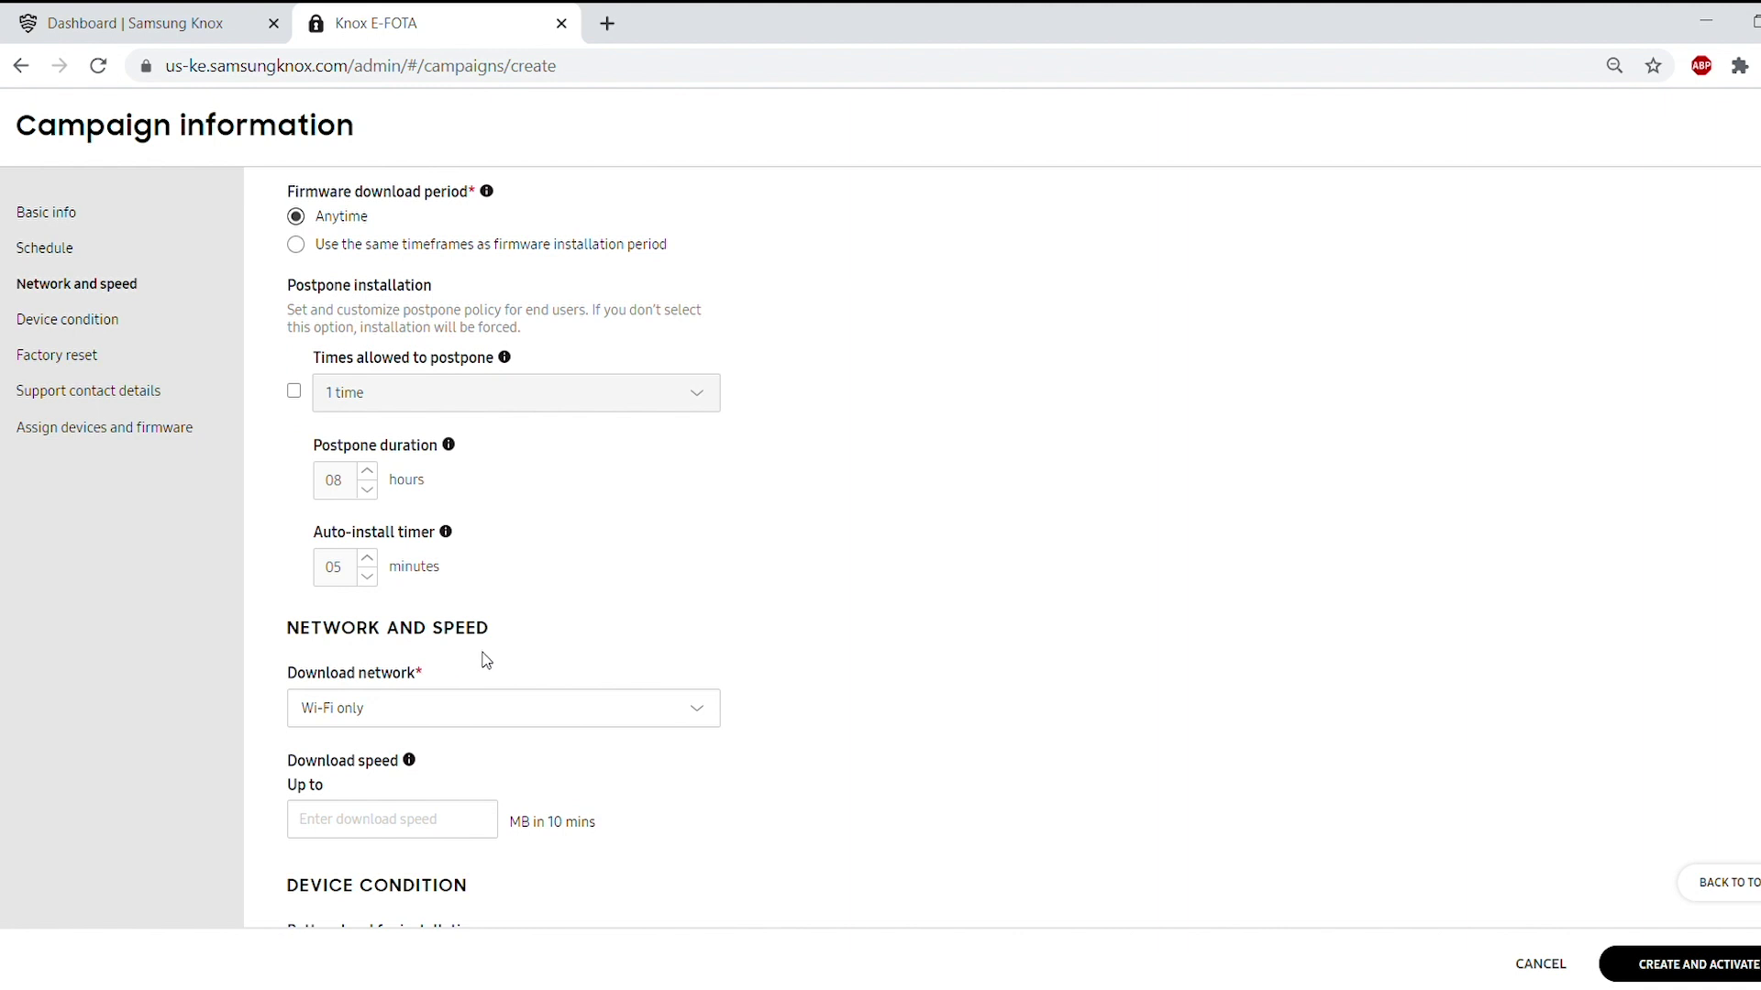
- Keep the Wi-Fi only download network and Above 20% battery level, then begin the support phone field
{"action": "left_click", "coordinate": [498, 708]}
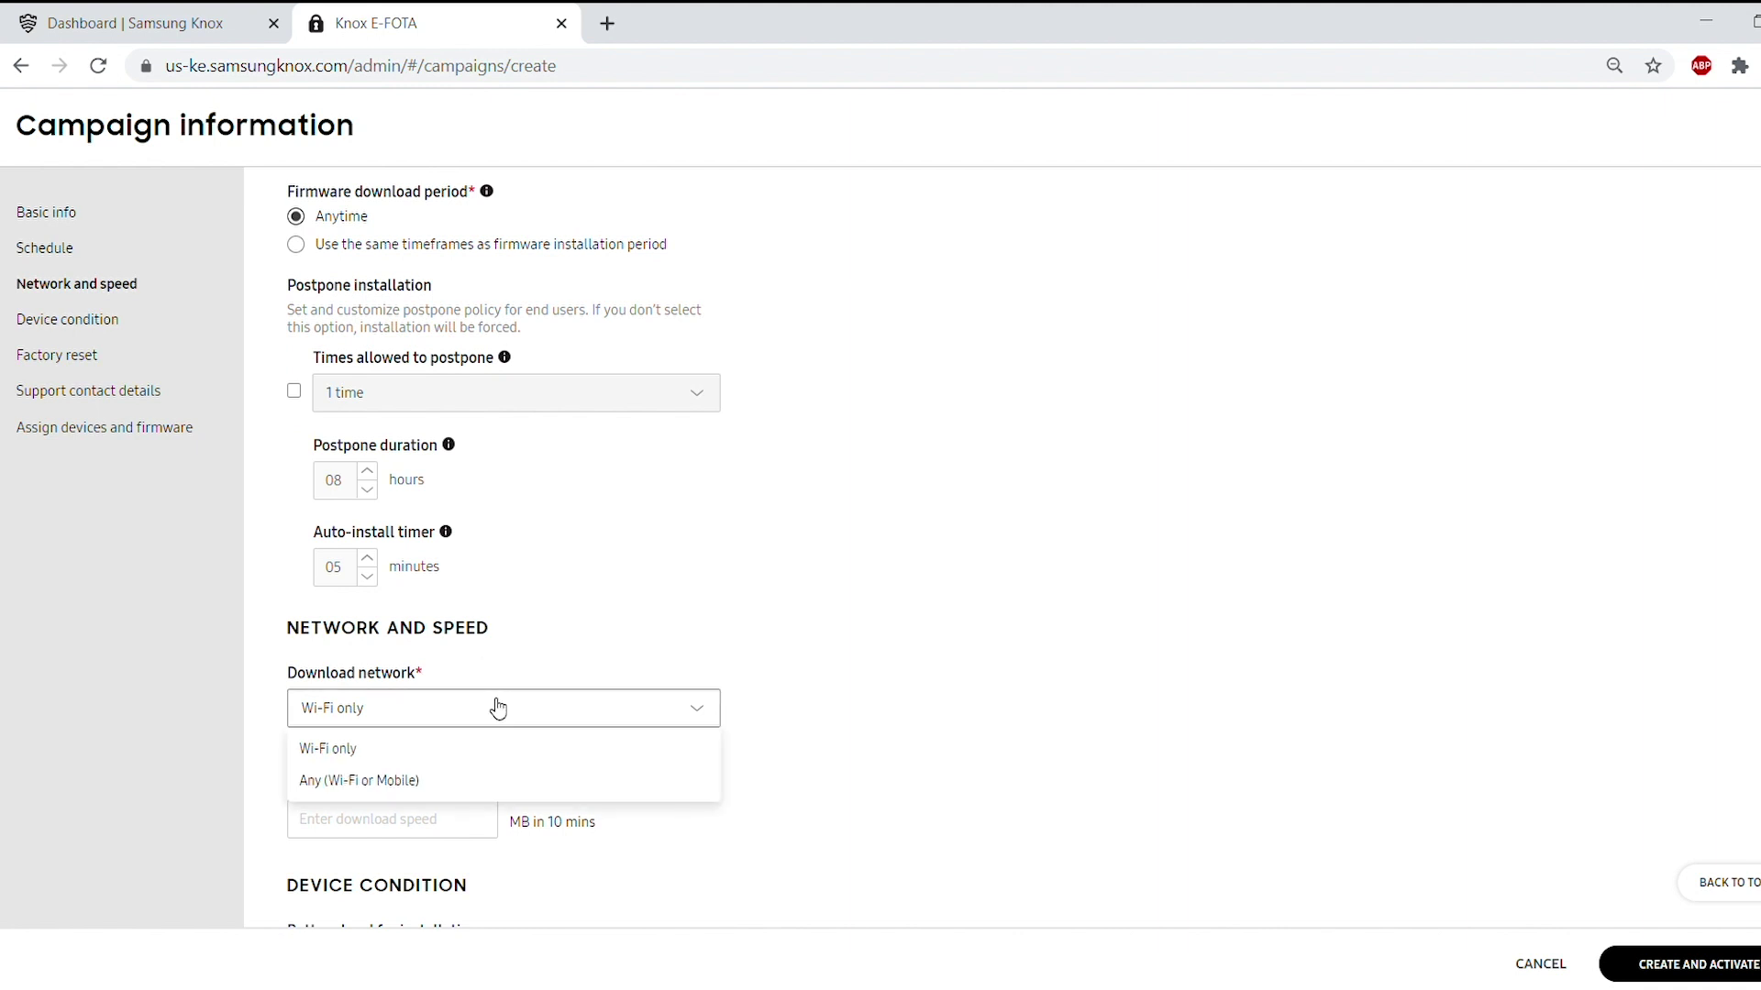
{"action": "scroll", "coordinate": [498, 708], "scroll_direction": "down", "scroll_amount": 5}
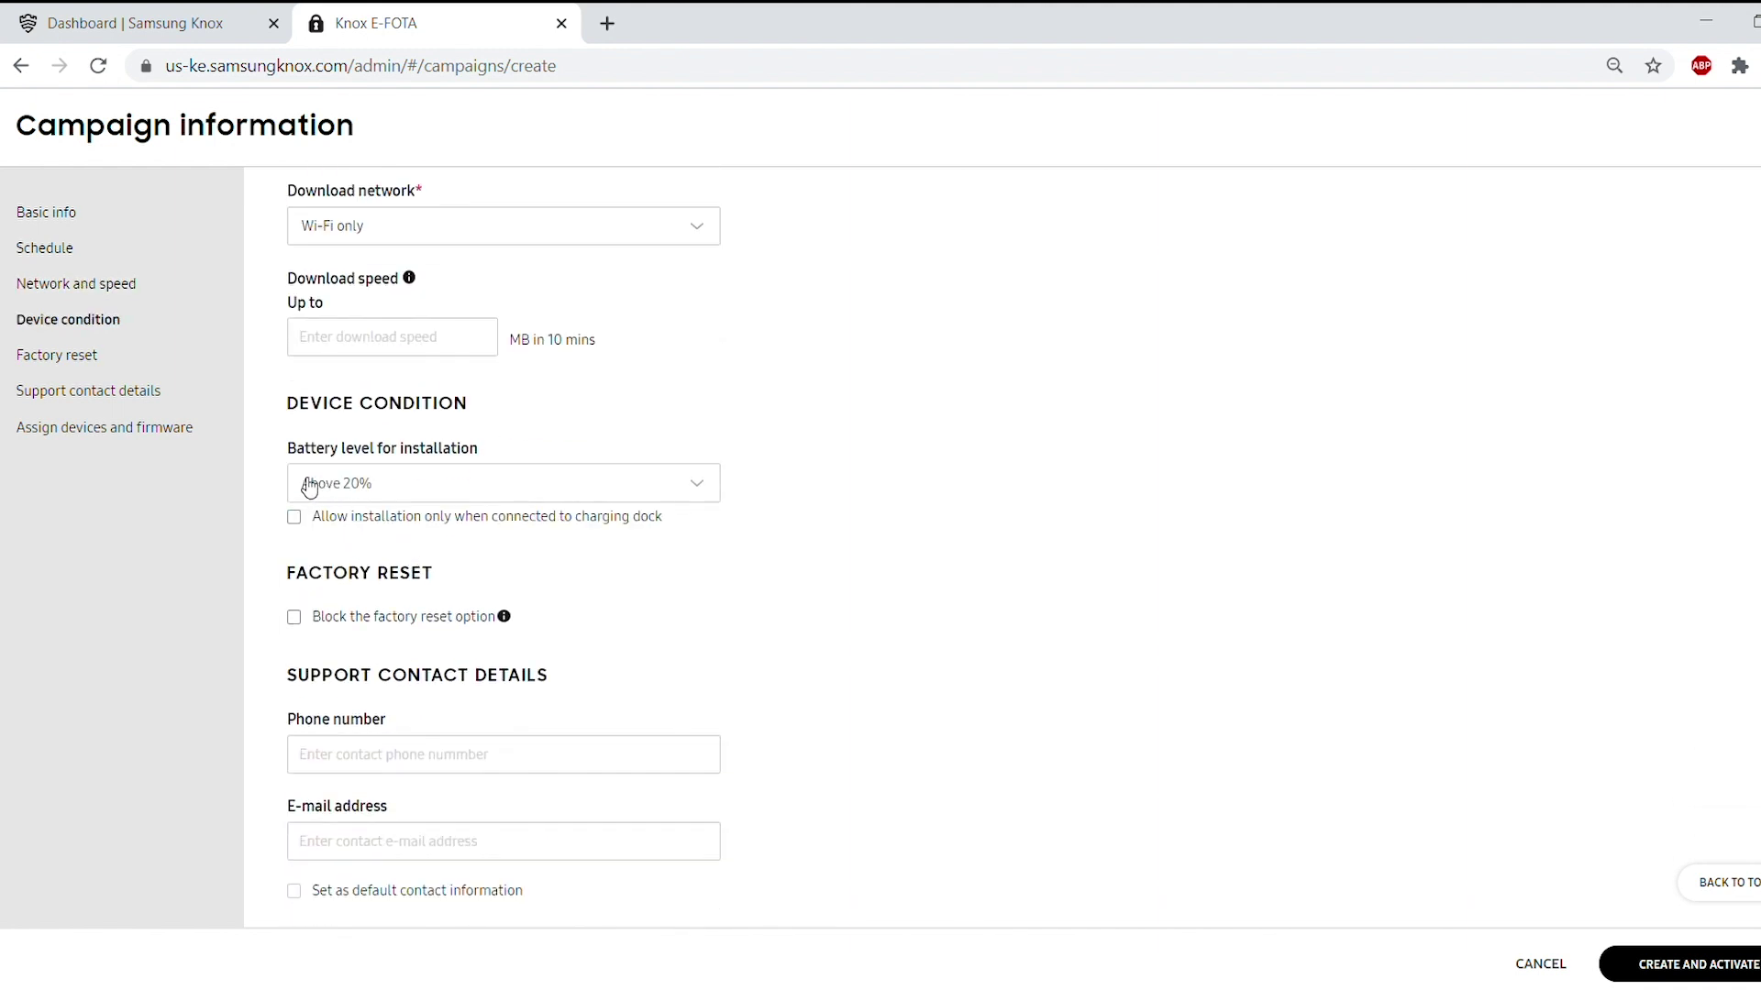
{"action": "left_click", "coordinate": [401, 495]}
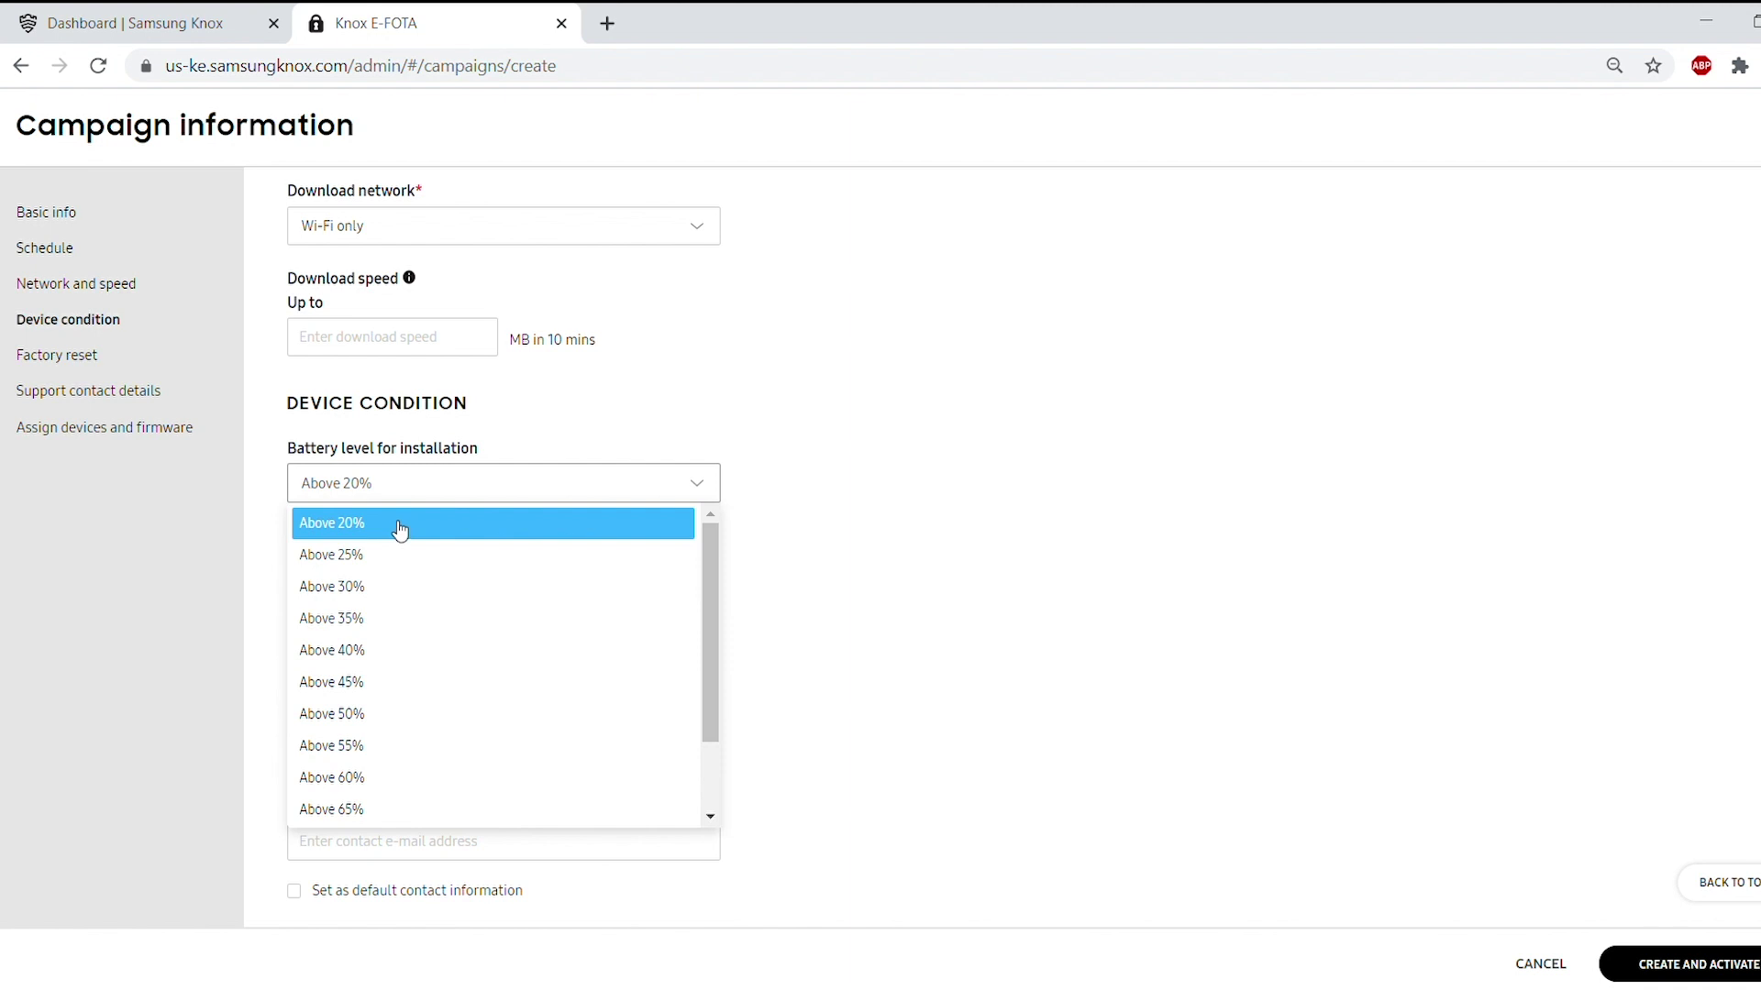
{"action": "left_click", "coordinate": [401, 532]}
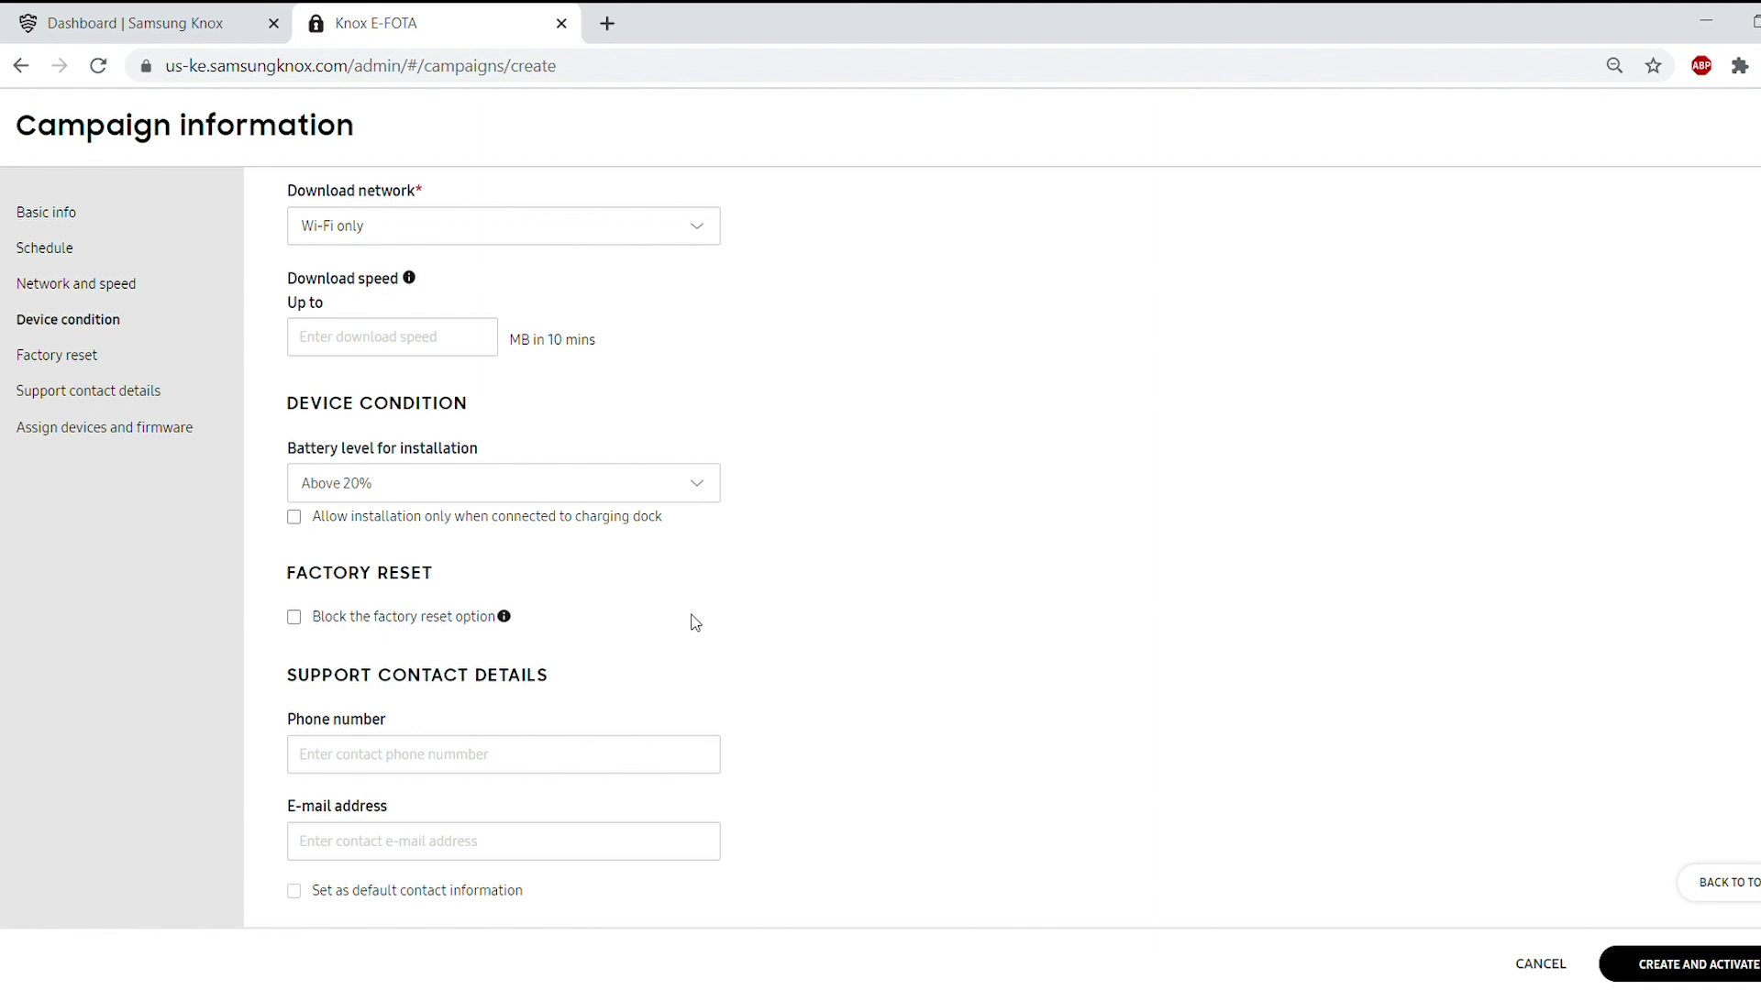
{"action": "scroll", "coordinate": [695, 616], "scroll_direction": "down", "scroll_amount": 3}
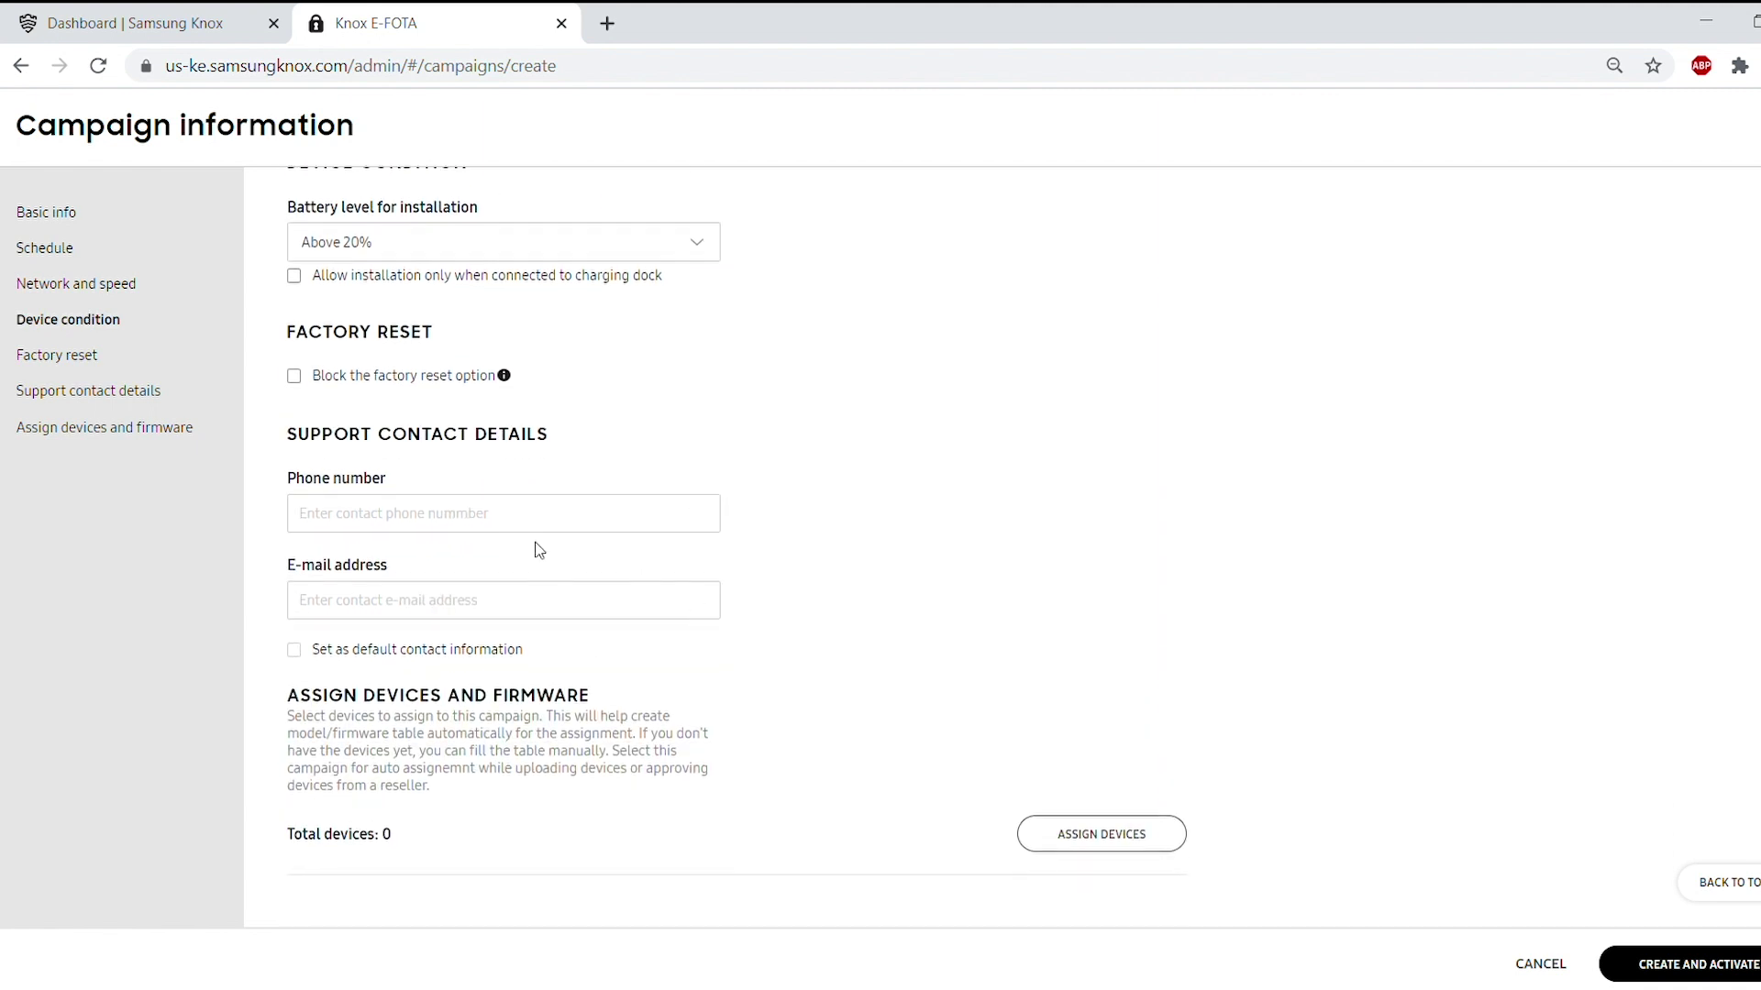
{"action": "left_click", "coordinate": [564, 512]}
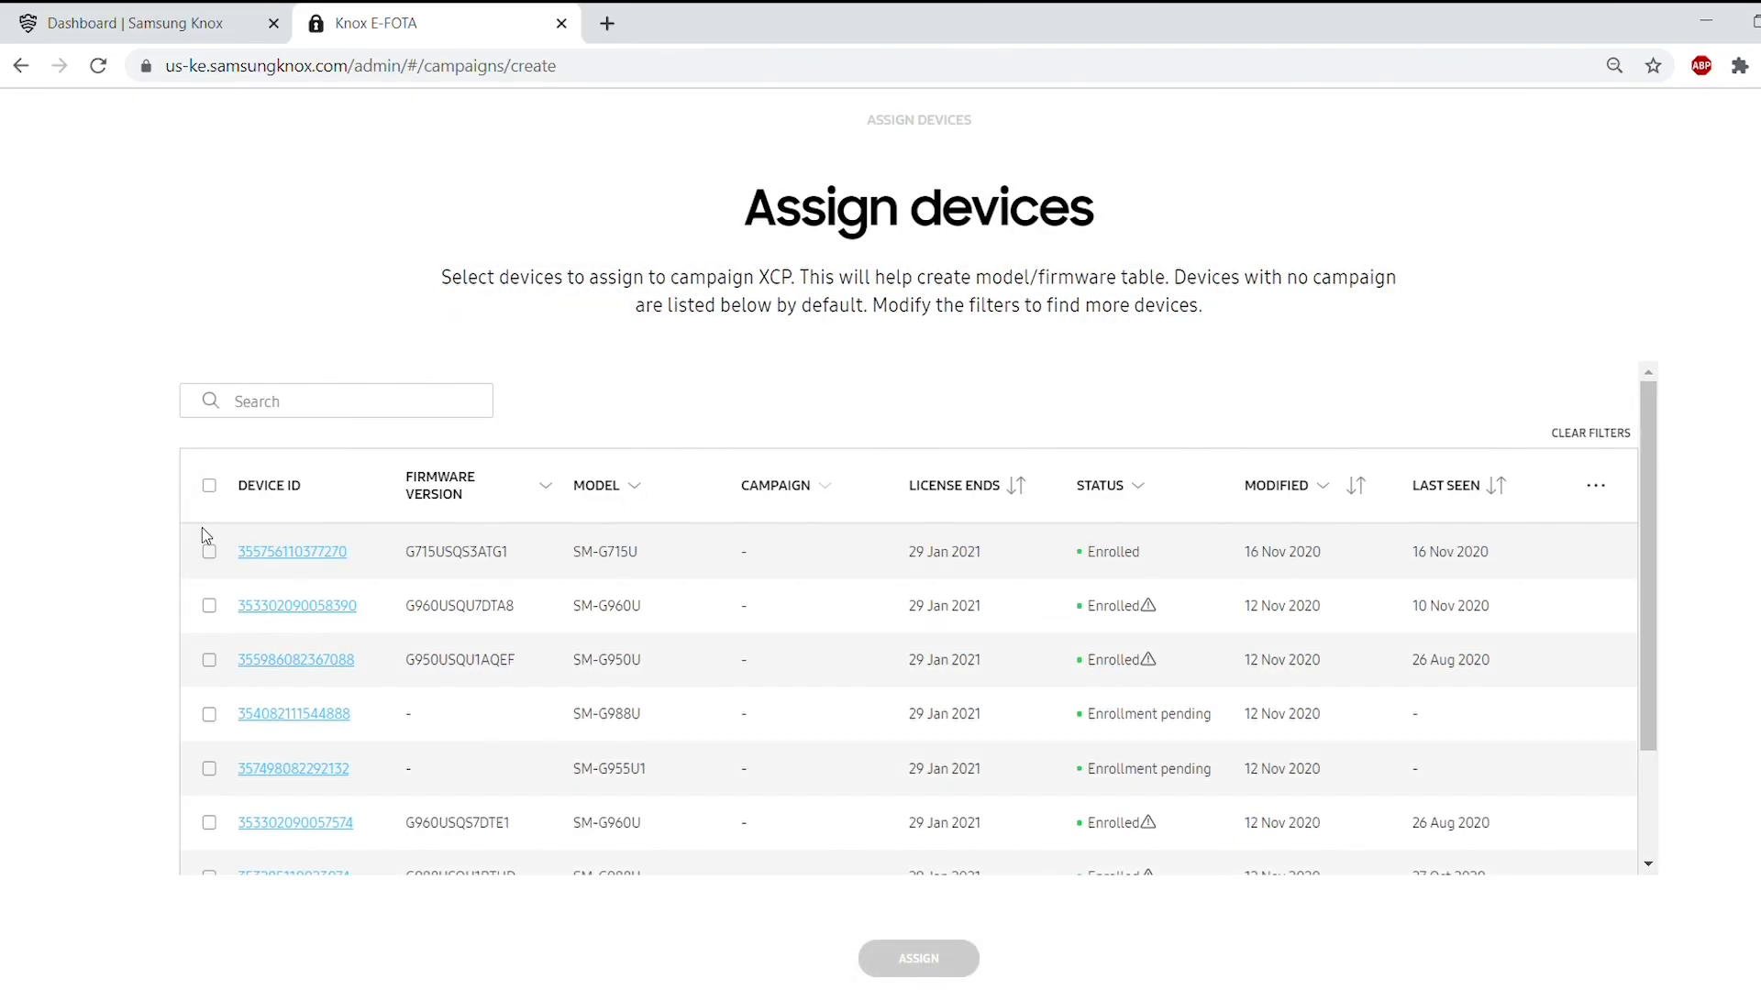
- Assign the SM-G715U device and target firmware G715USQS4ATH2 from the firmware list
{"action": "left_click", "coordinate": [209, 553]}
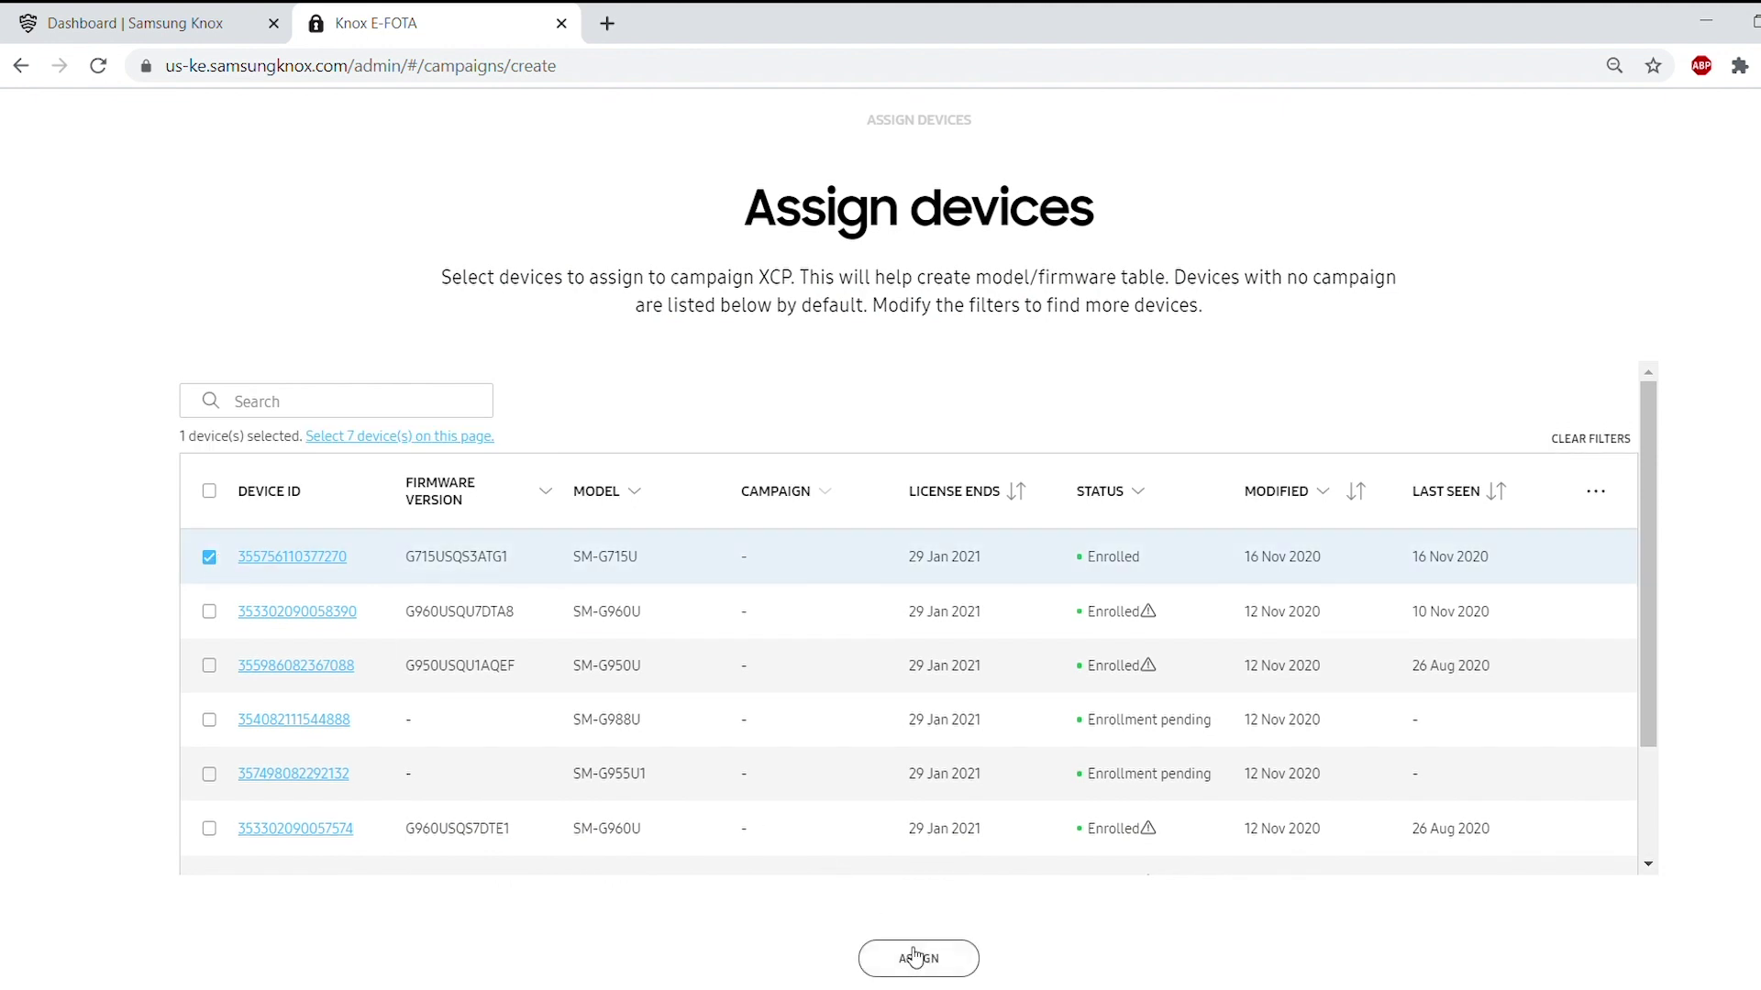
{"action": "left_click", "coordinate": [917, 957]}
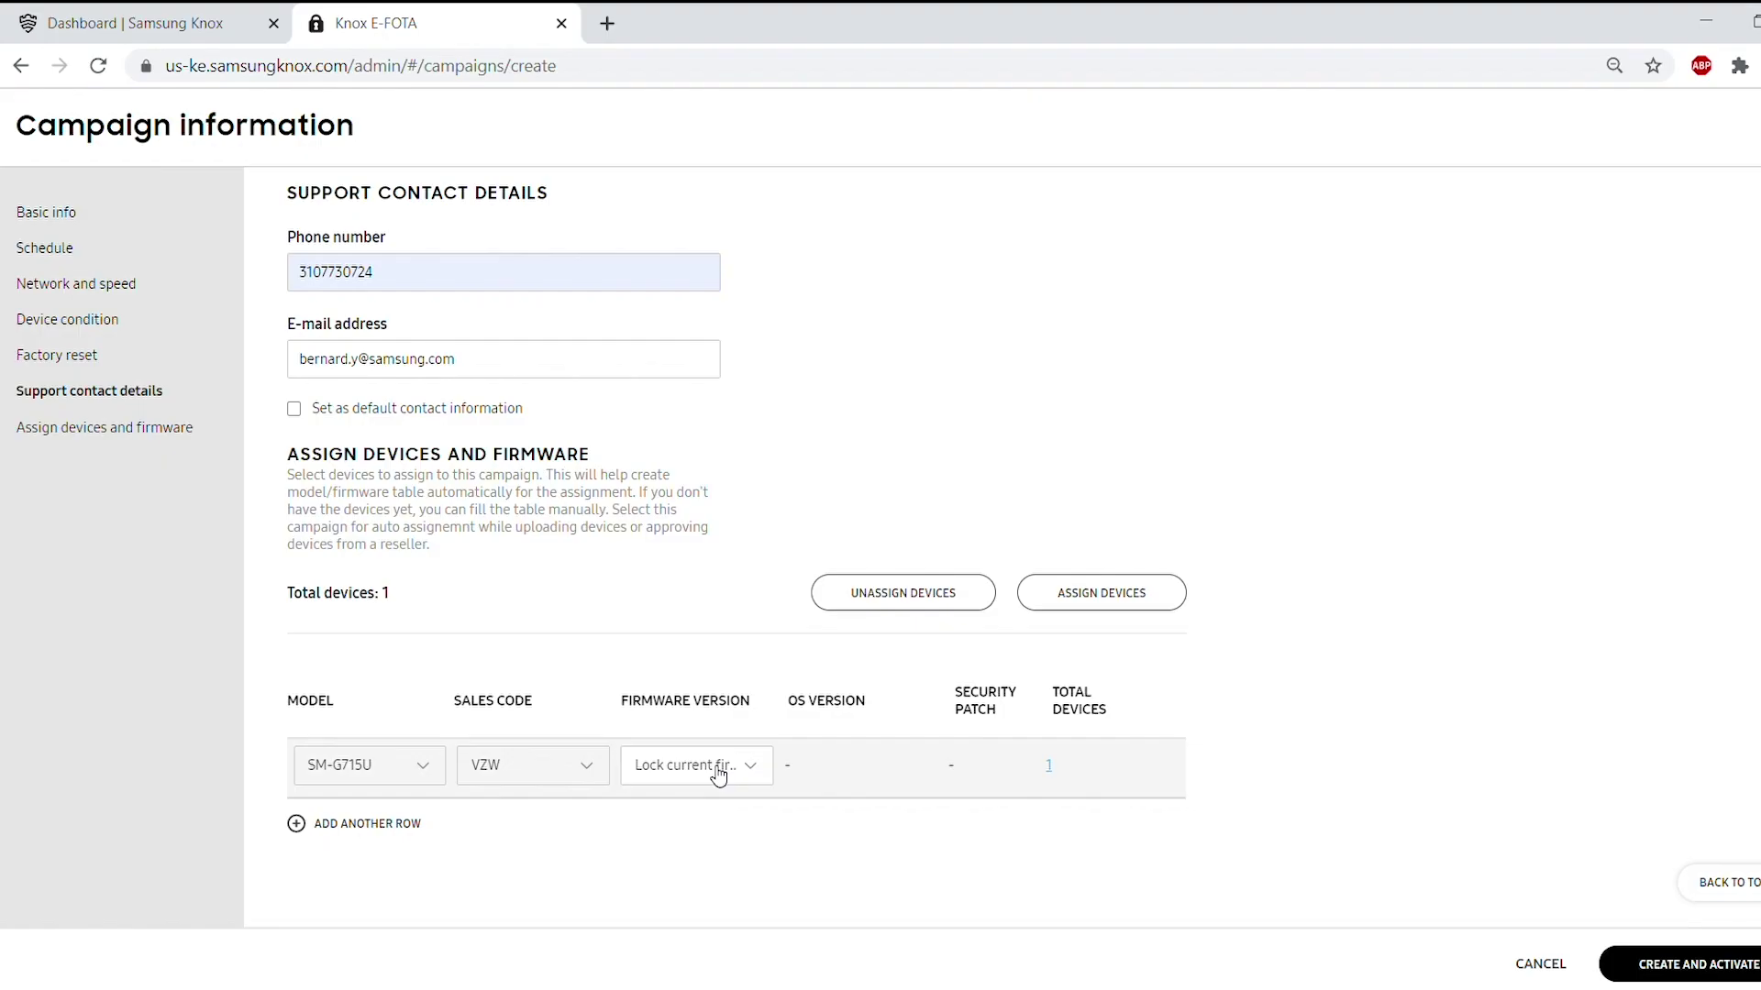
{"action": "left_click", "coordinate": [718, 776]}
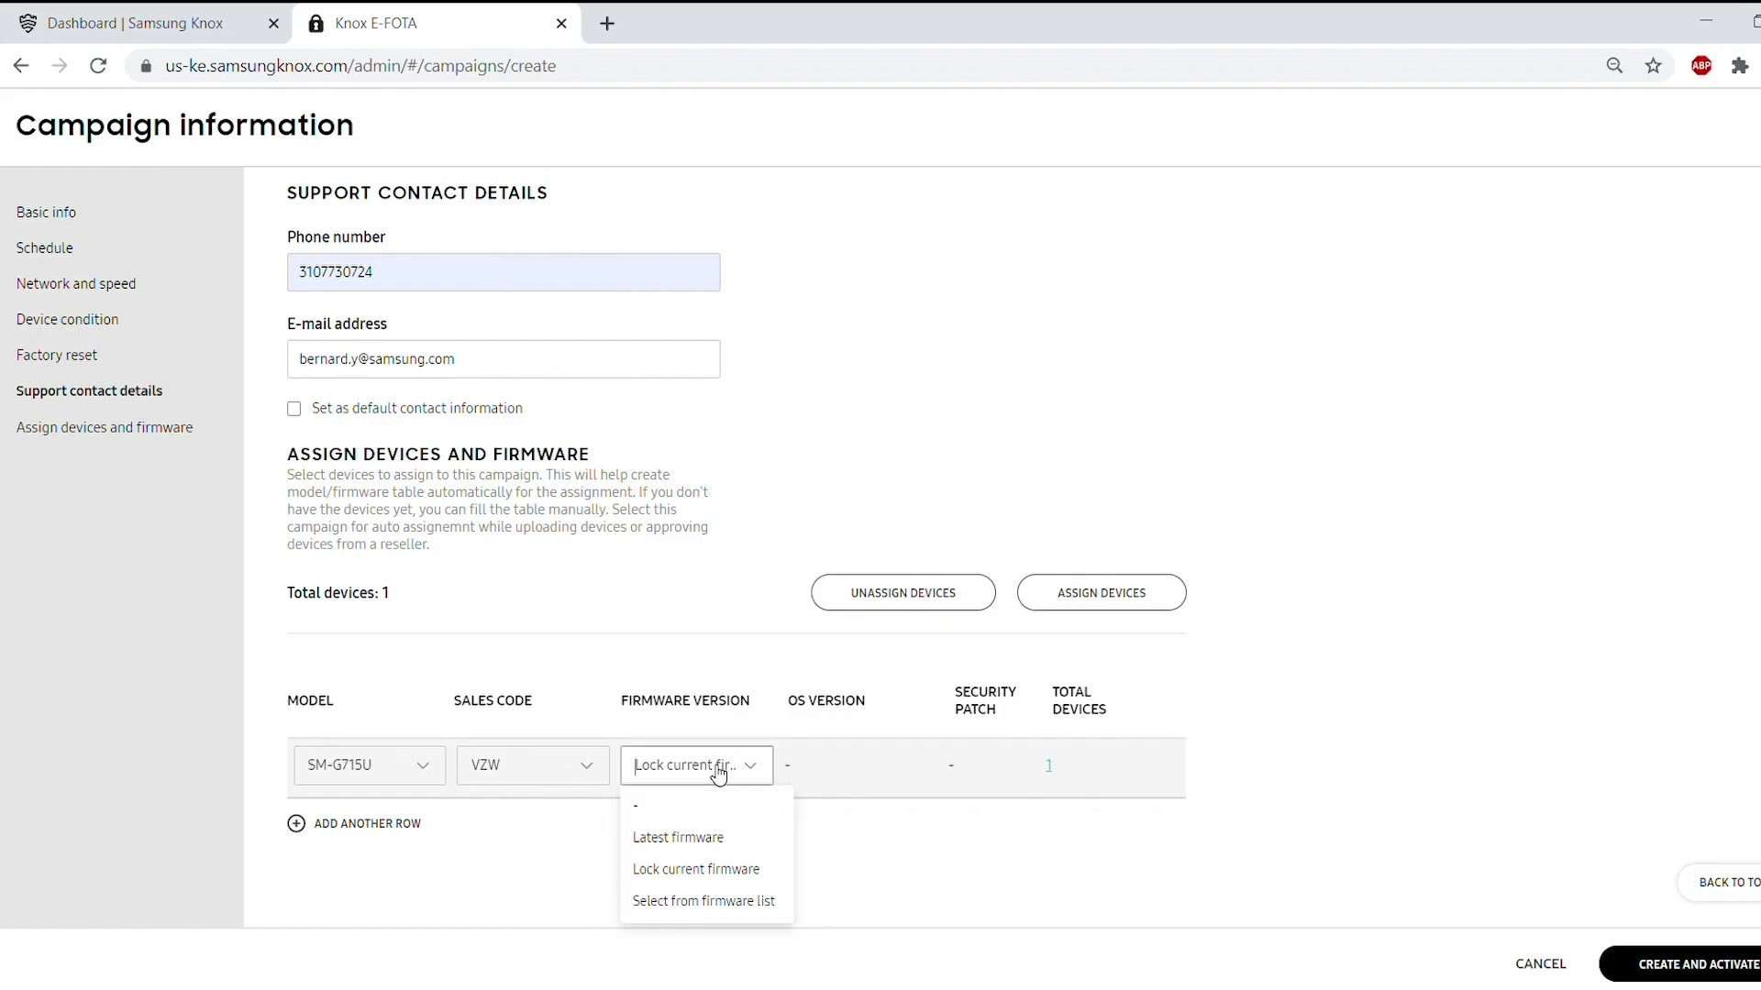
{"action": "left_click", "coordinate": [703, 908]}
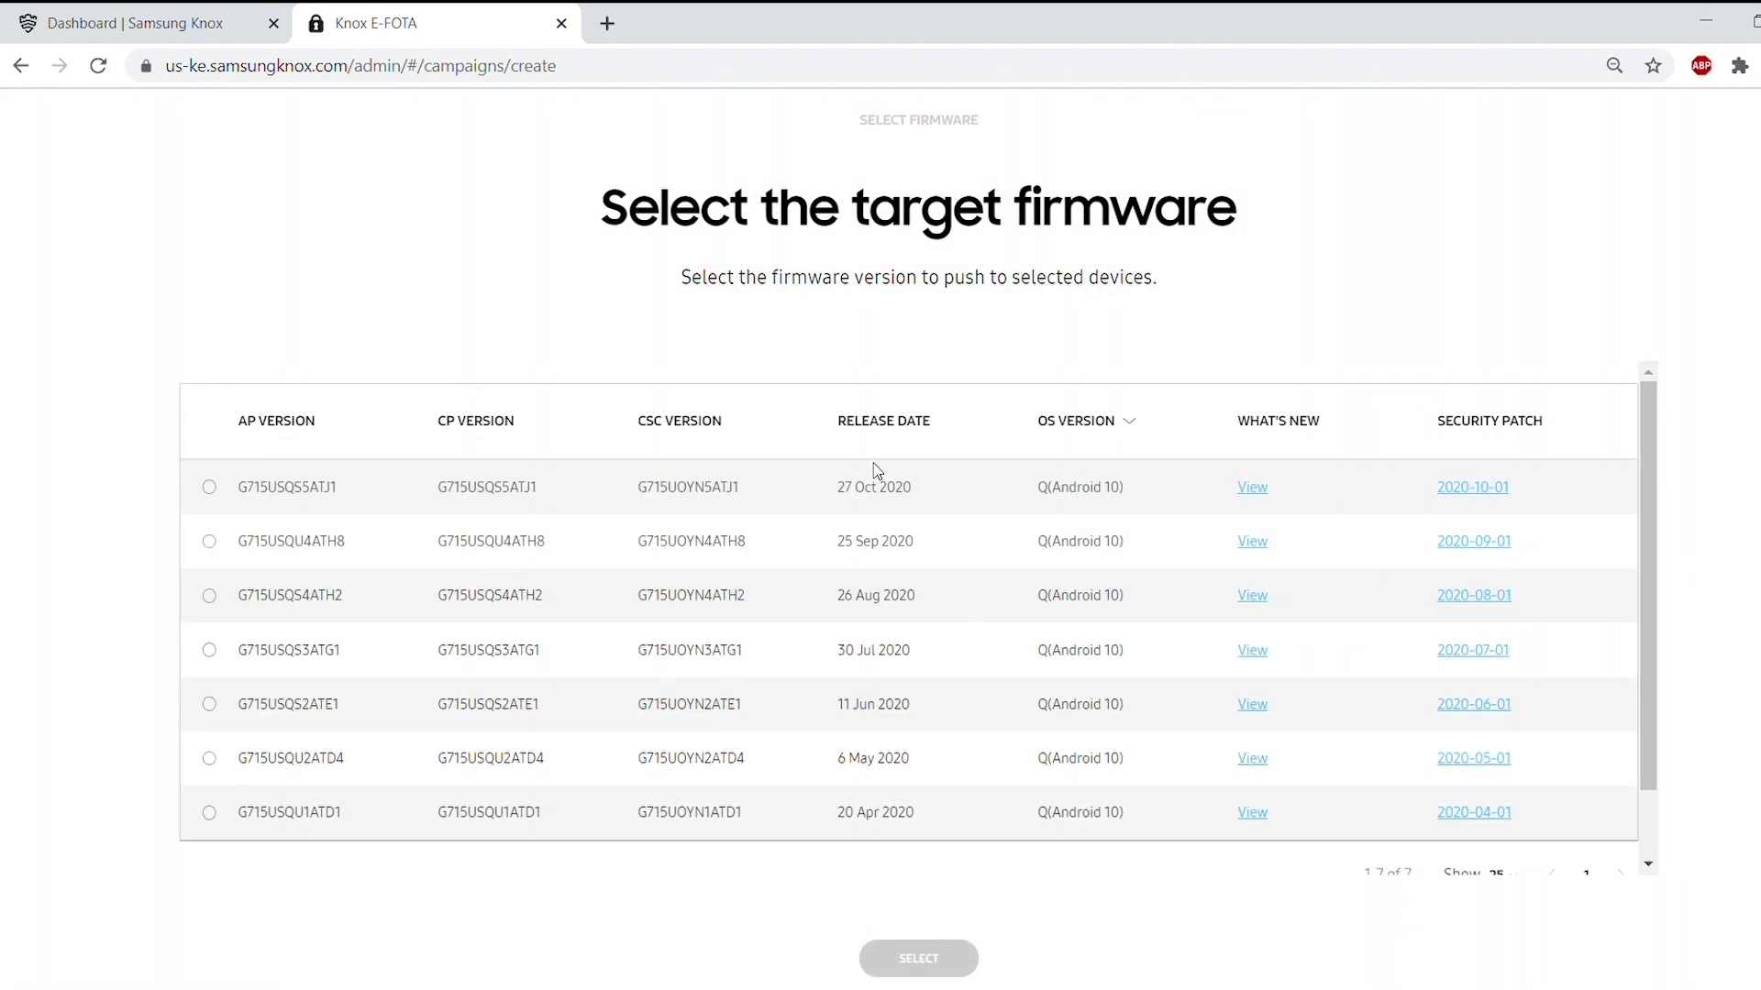
{"action": "left_click", "coordinate": [209, 596]}
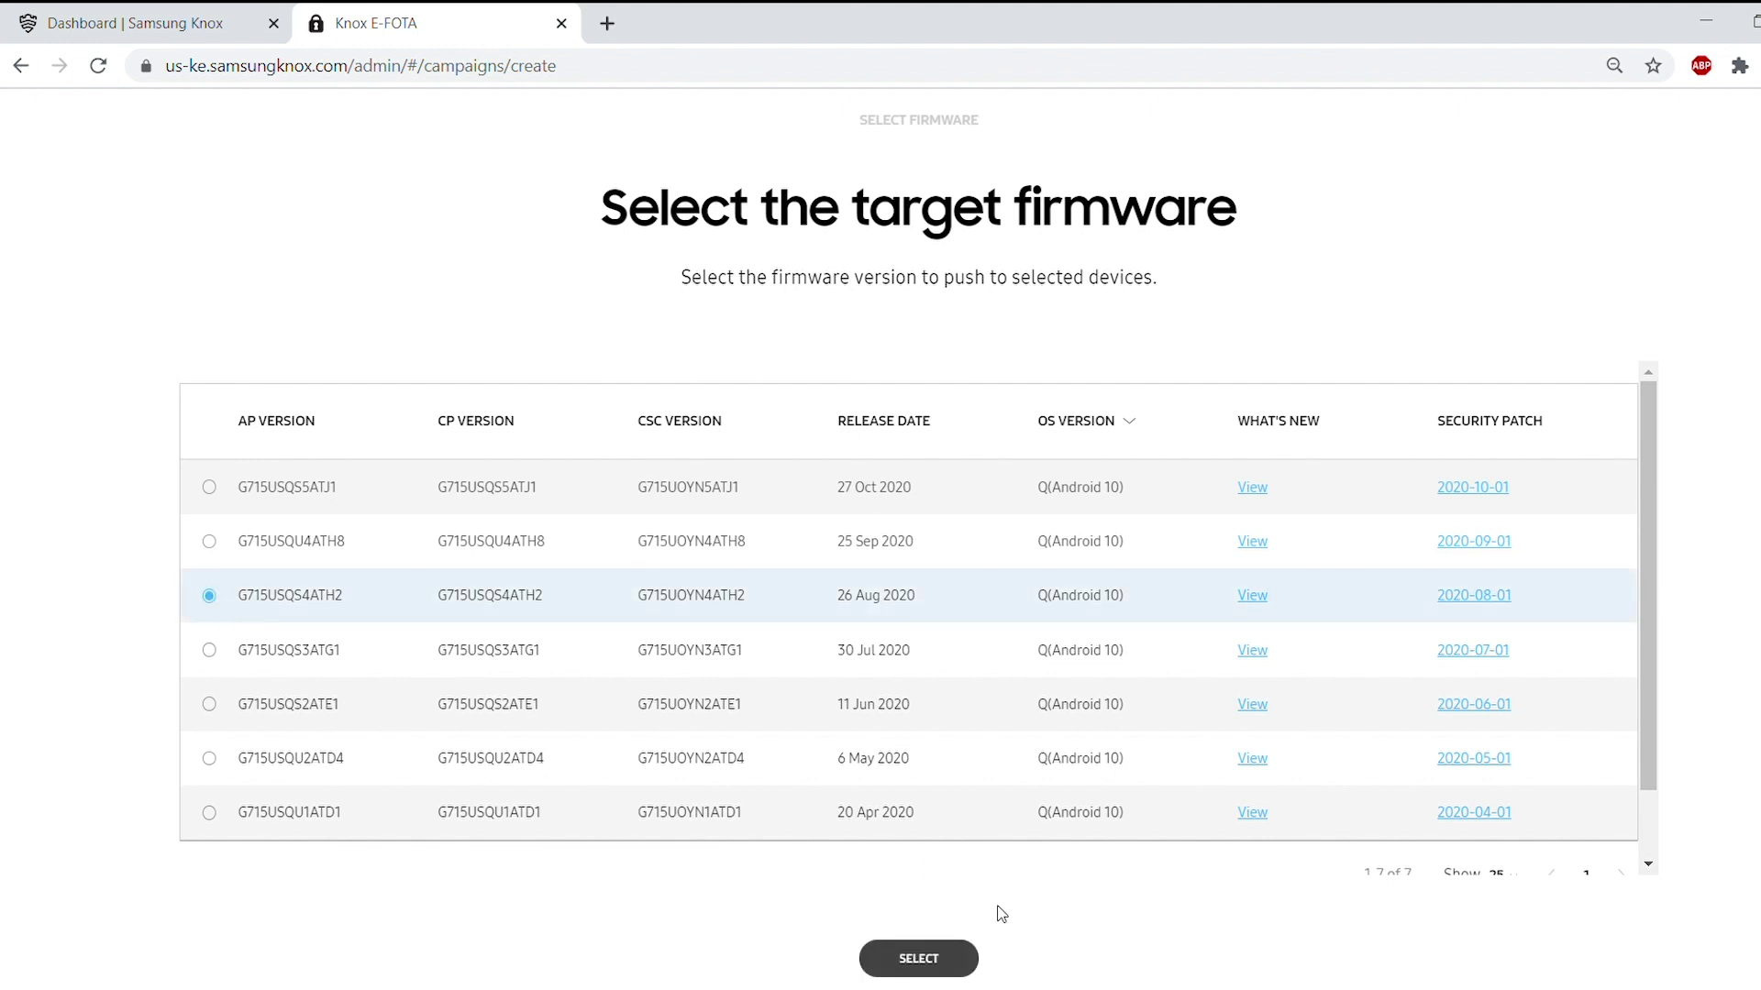
{"action": "left_click", "coordinate": [951, 963]}
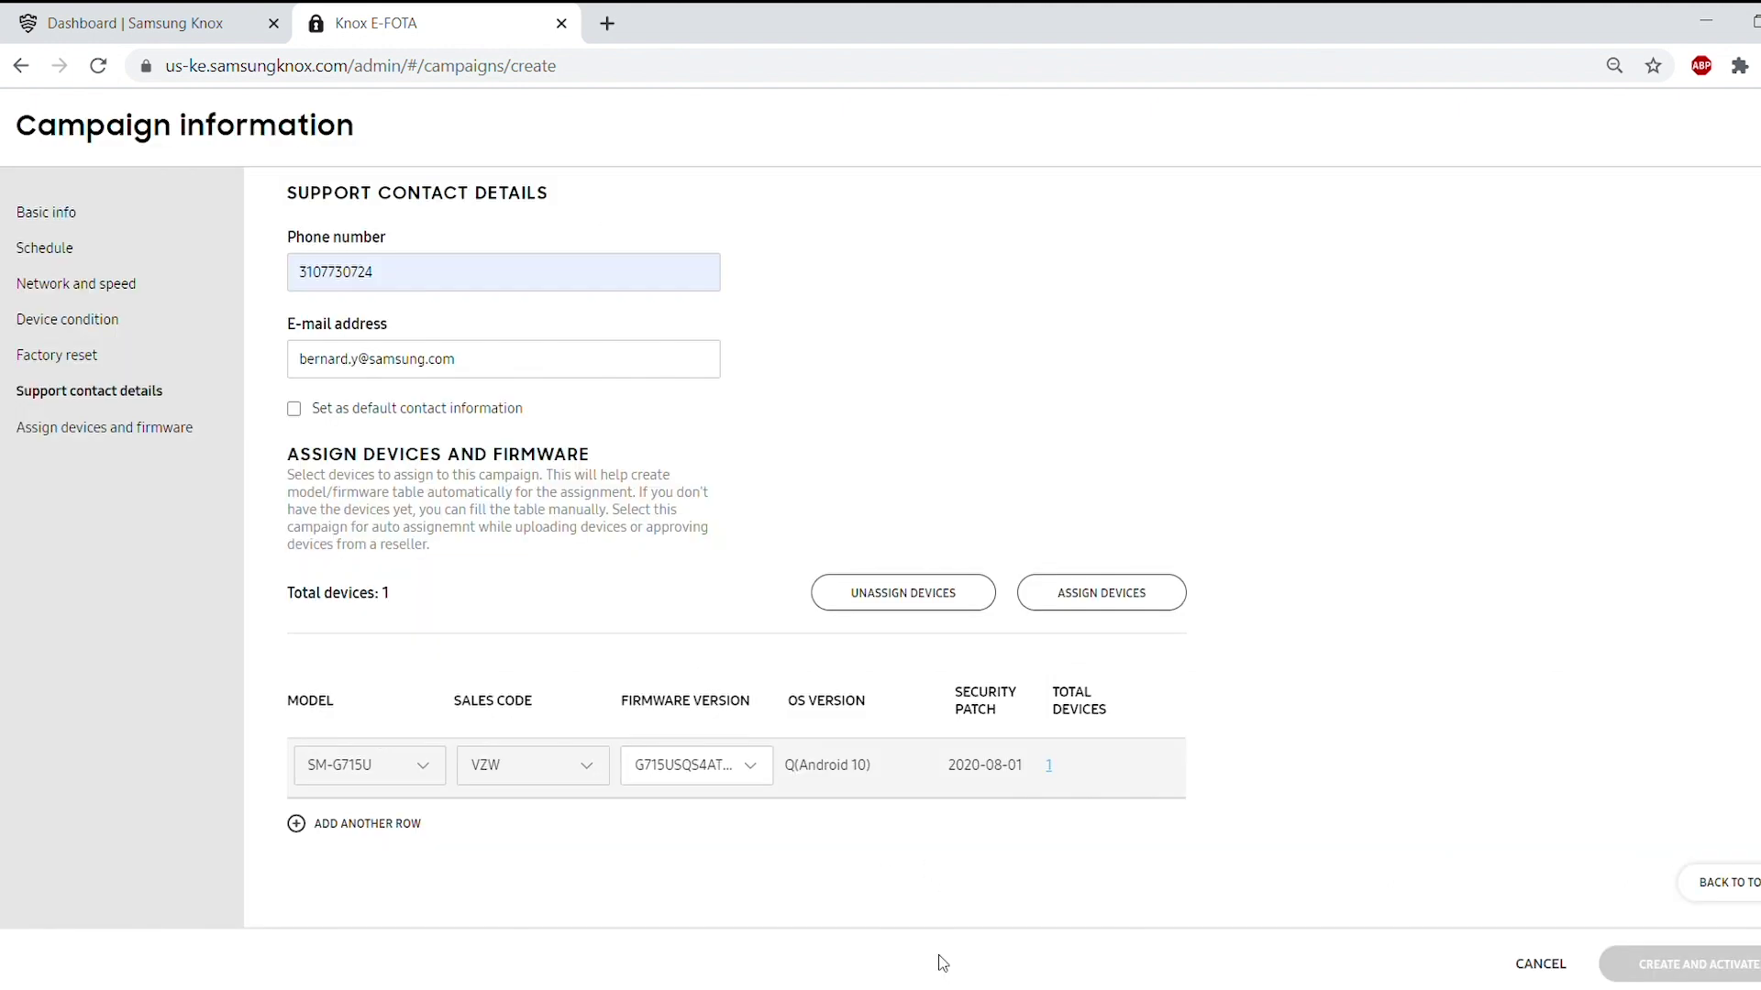